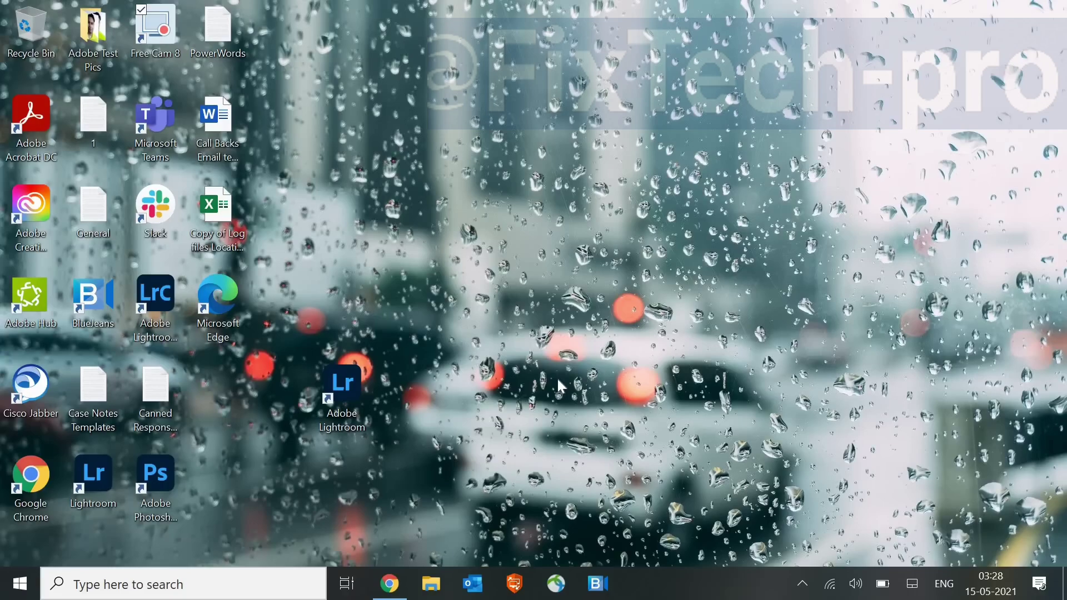
Step: Run cleanmgr from the Run box to start Disk Cleanup for drive C:
right_click(20, 583)
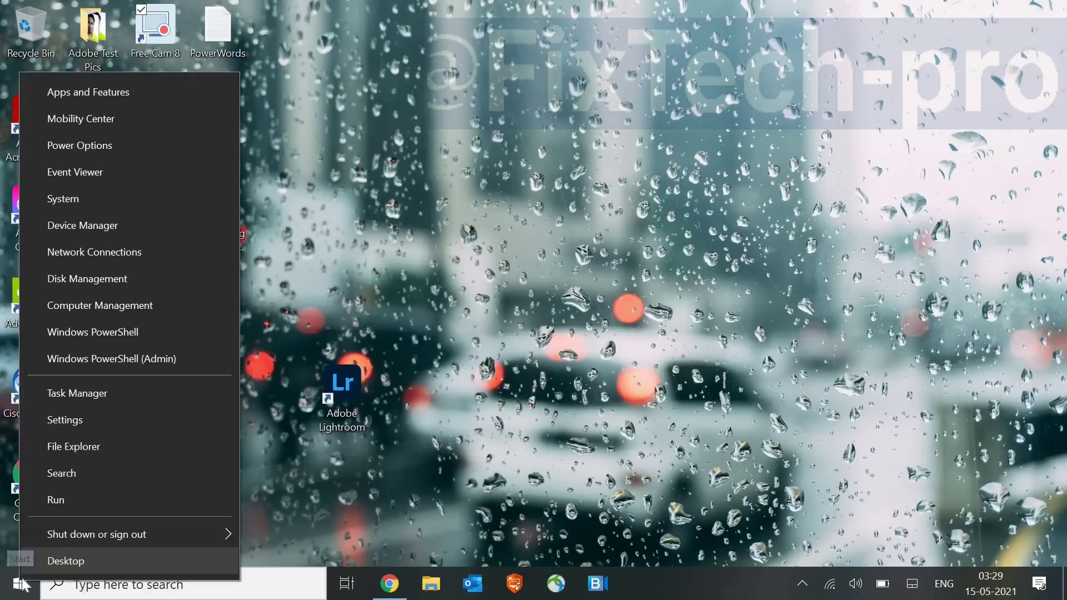
click(72, 498)
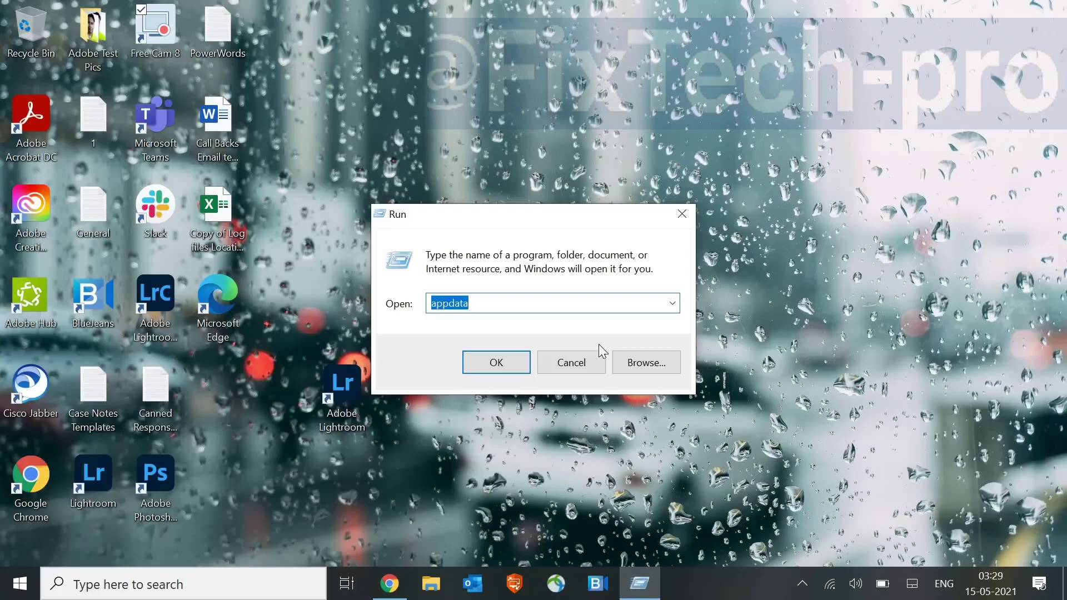
key(super)
key(super)
key(BackSpace)
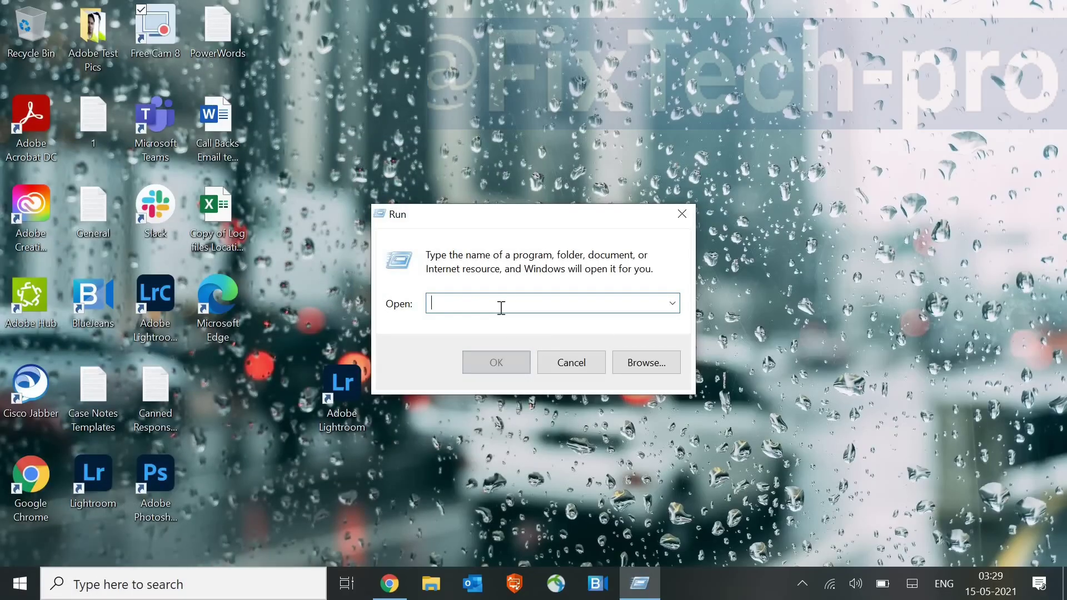
text(clean)
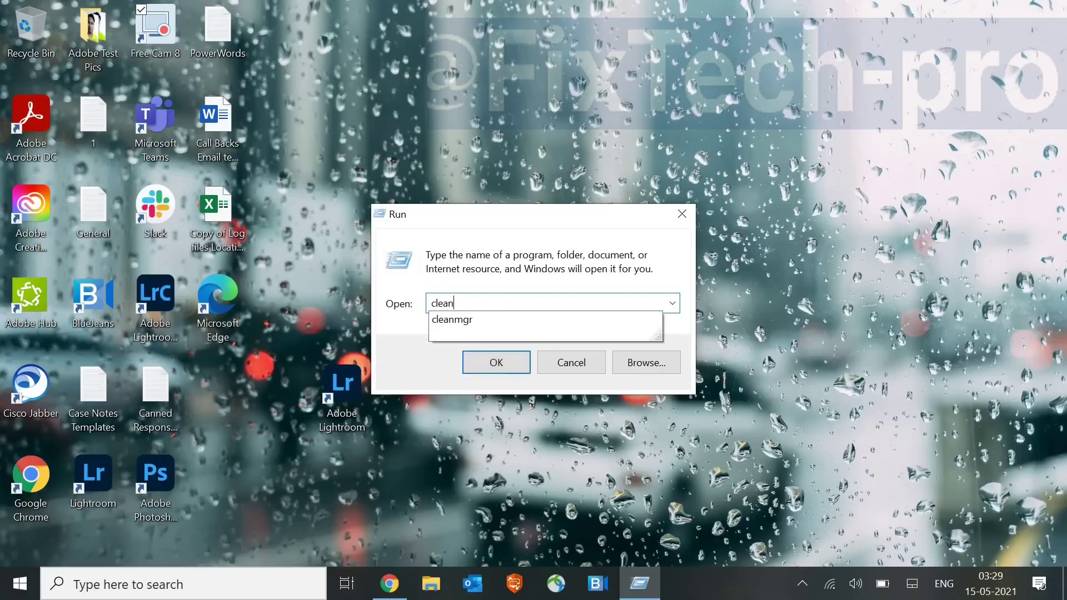
key(Down)
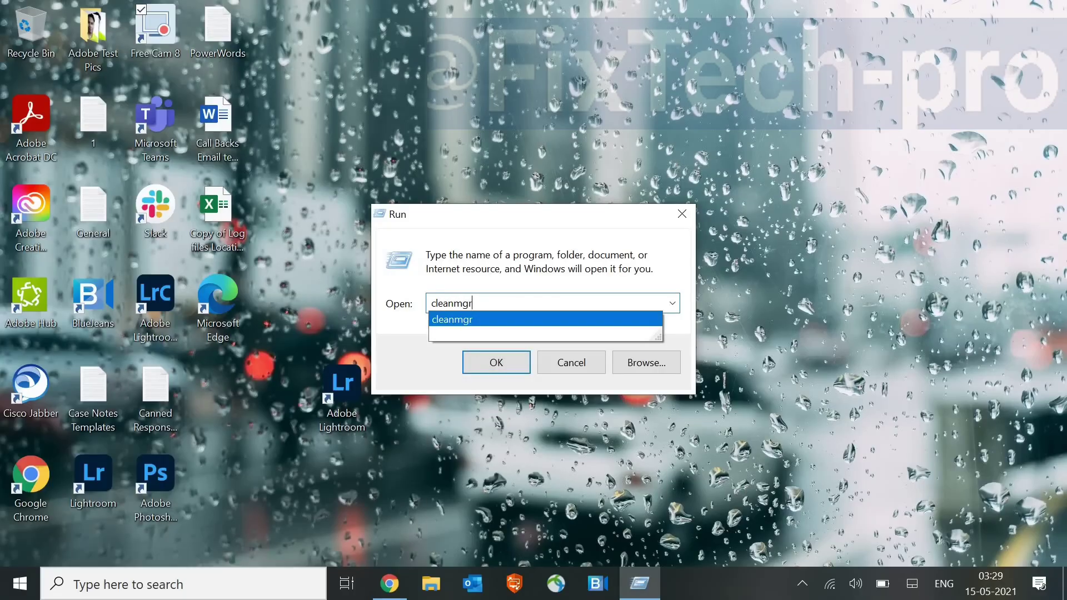
key(Escape)
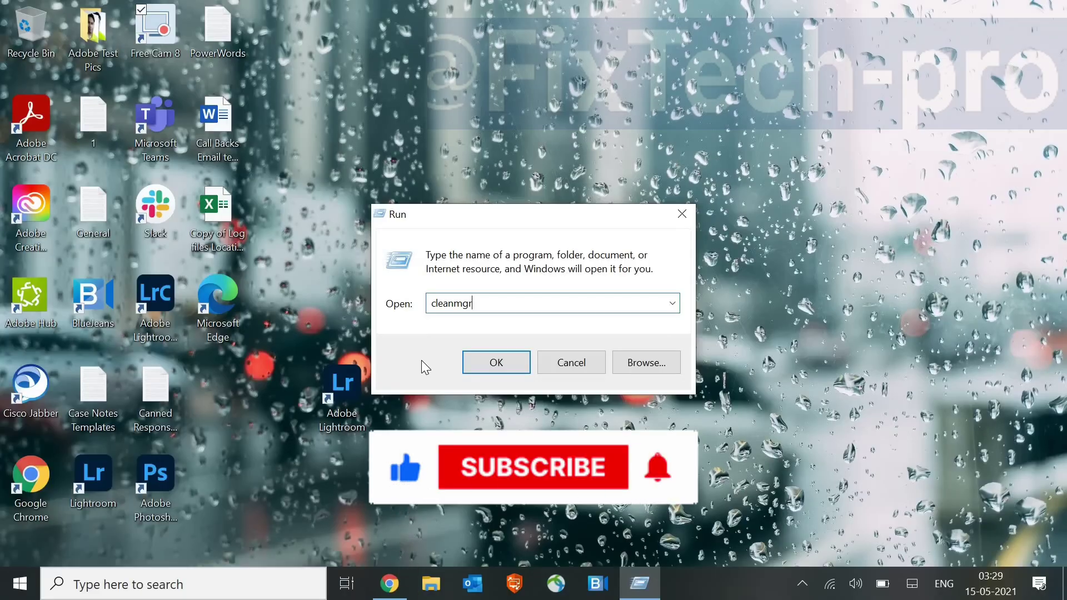
click(511, 364)
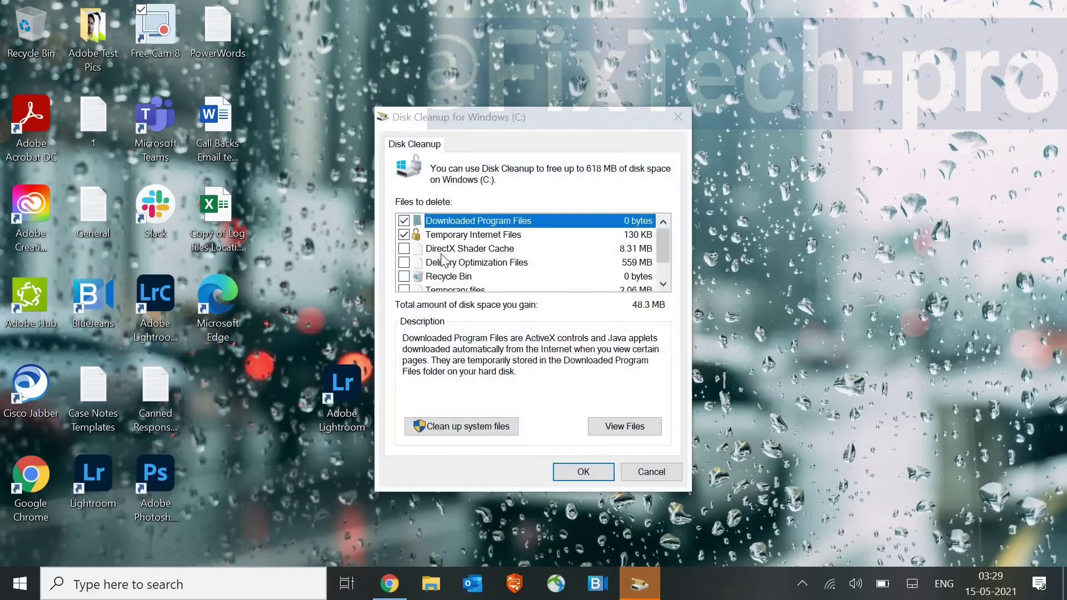
Step: Tick DirectX Shader Cache and Delivery Optimization Files, then permanently delete the selected junk files
click(404, 248)
click(404, 263)
scroll(404, 278, down, 1)
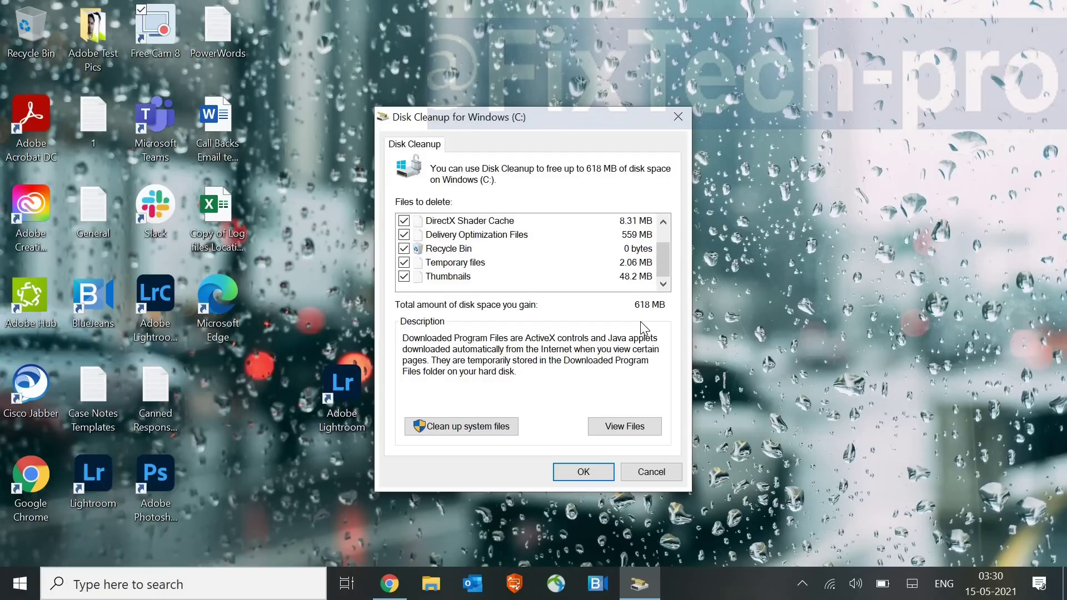
scroll(665, 245, up, 1)
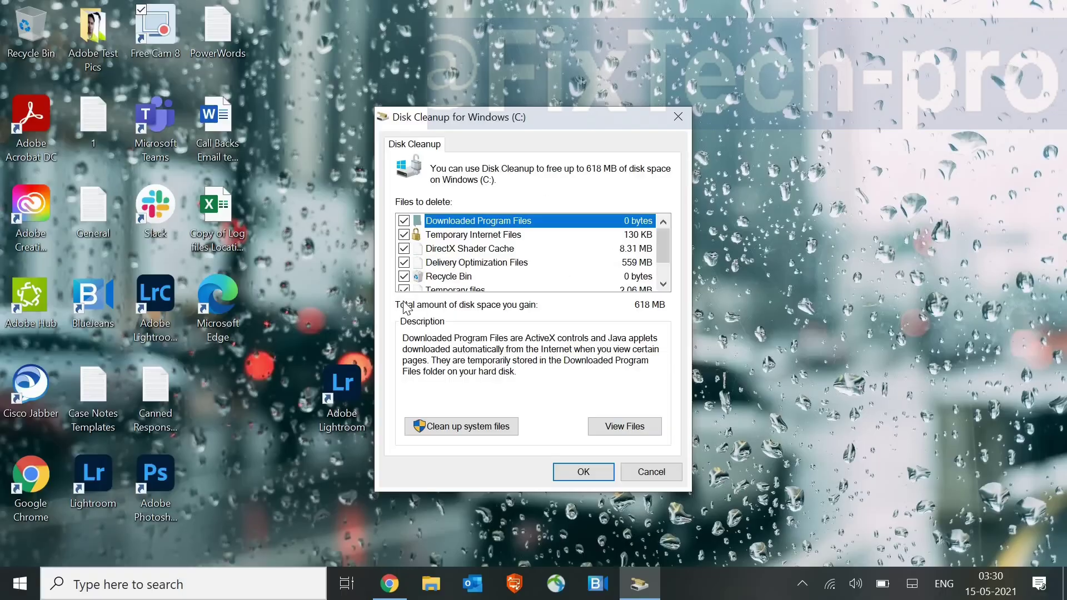
click(572, 472)
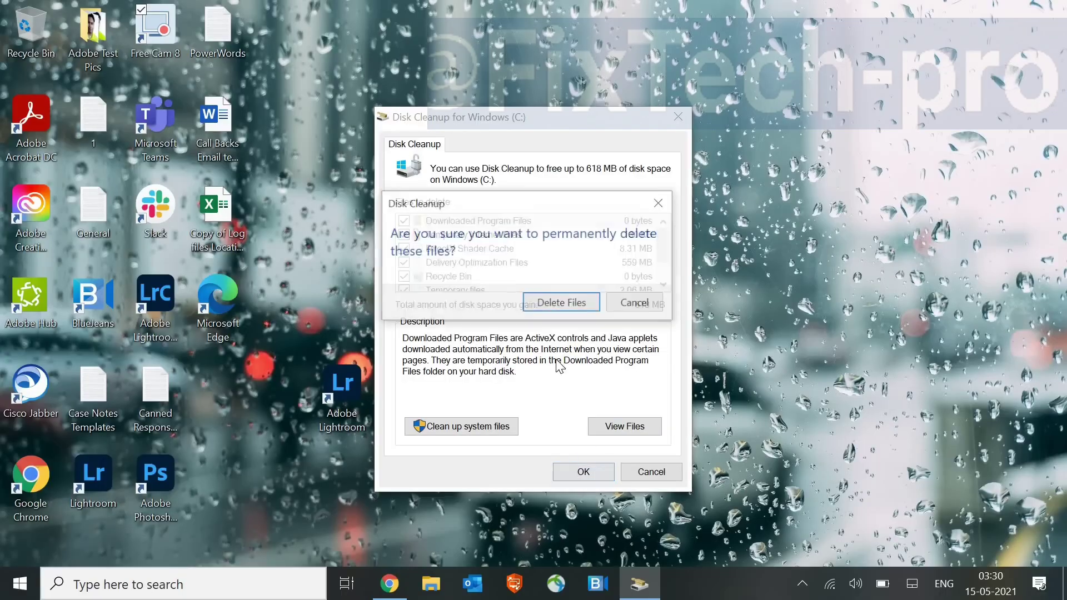
click(560, 304)
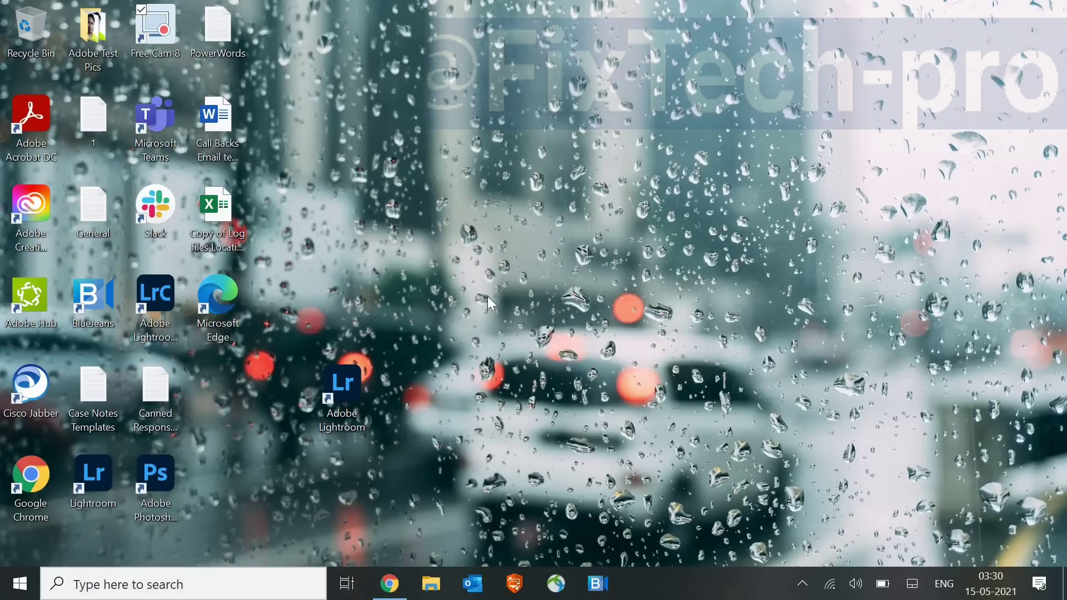
Step: Replace the old Run entry with Temp to open the C:\Windows\Temp folder
key(super+r)
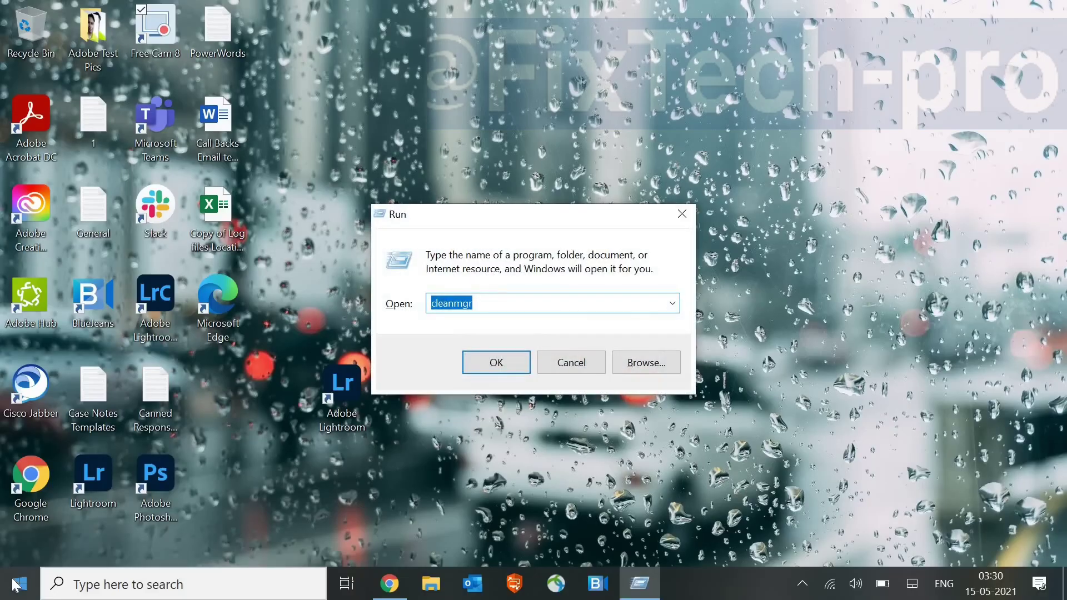
right_click(13, 586)
click(435, 308)
double_click(436, 307)
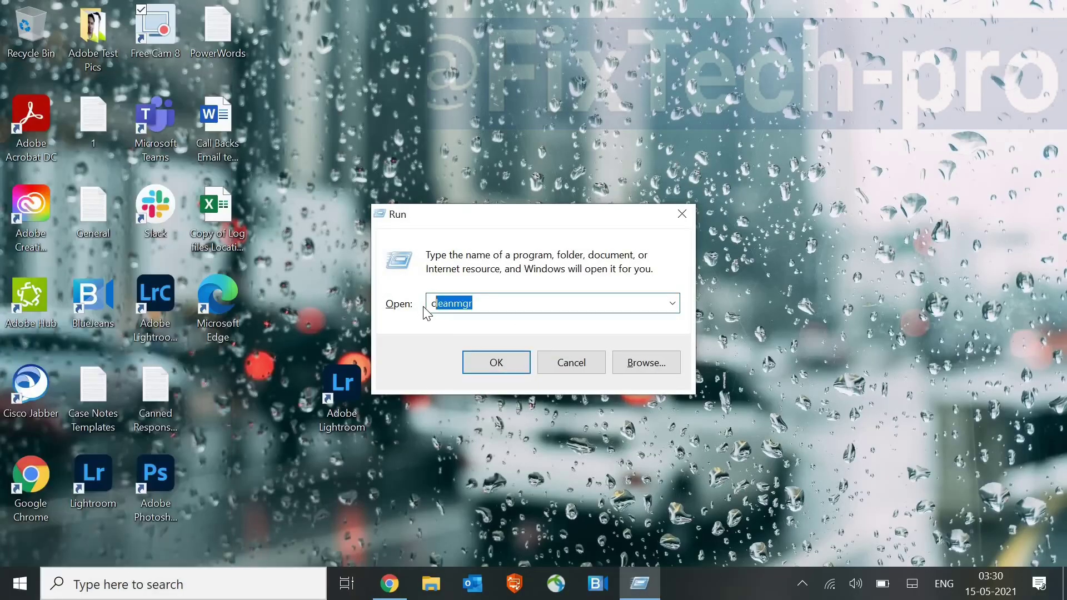
text(Temp)
key(Return)
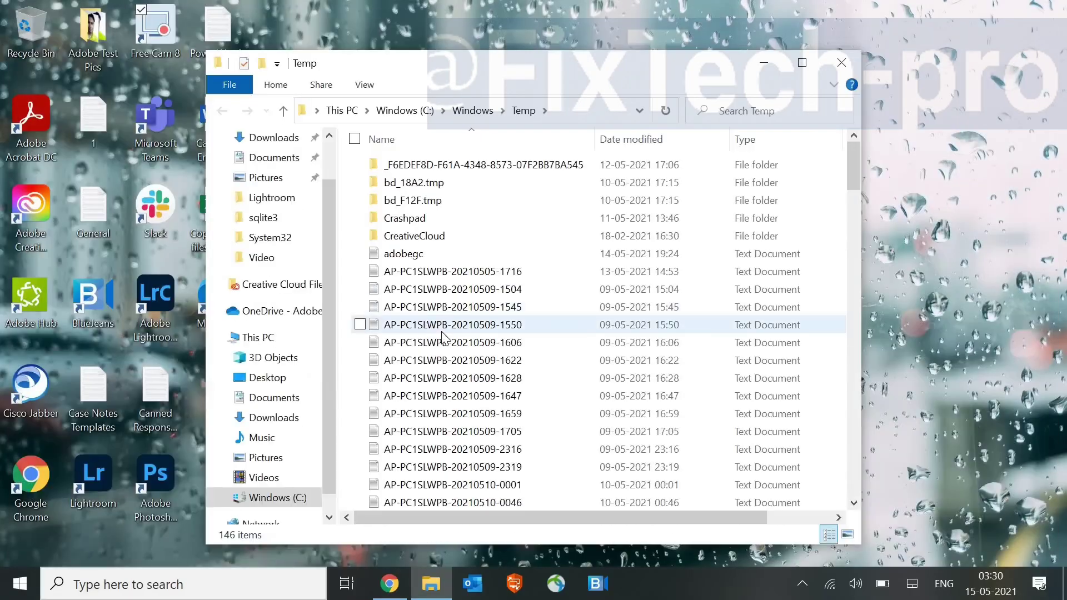
Step: Permanently delete all 146 Temp items, skipping every in-use file, and close the window
click(443, 203)
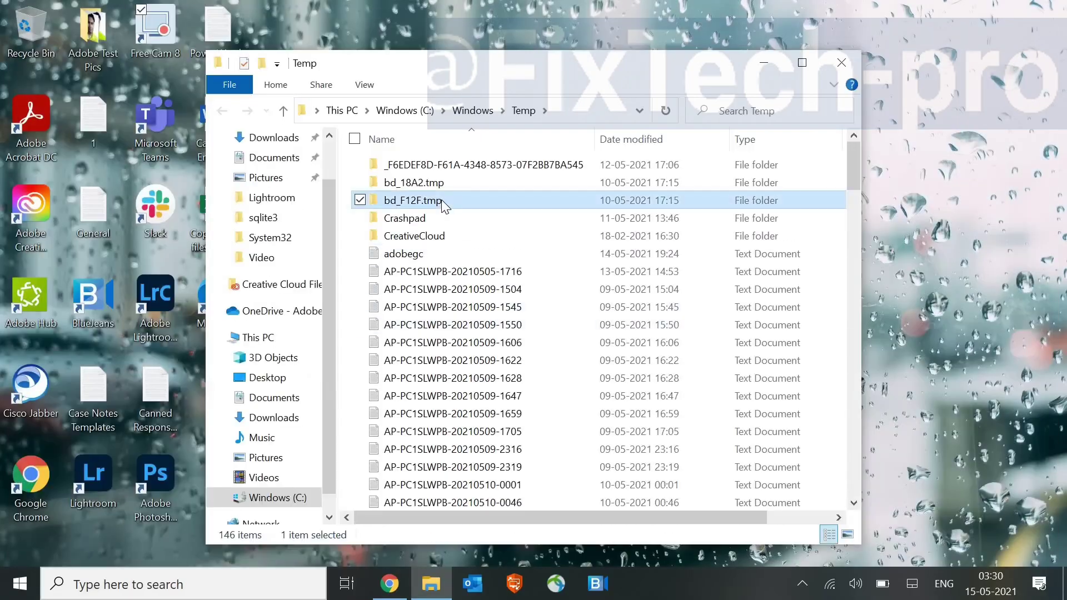
key(ctrl+a)
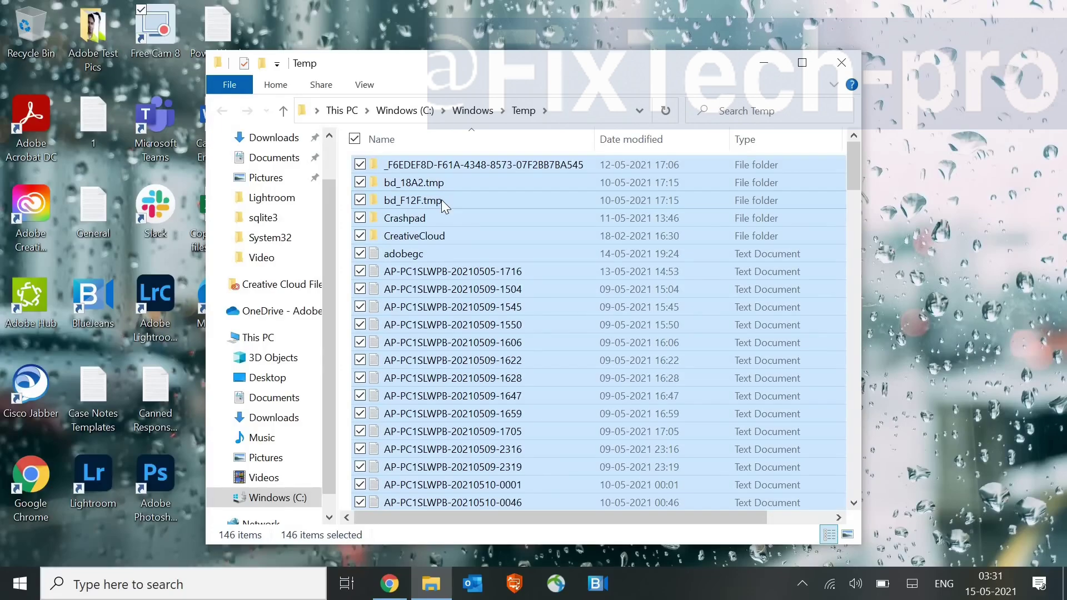
key(shift+Delete)
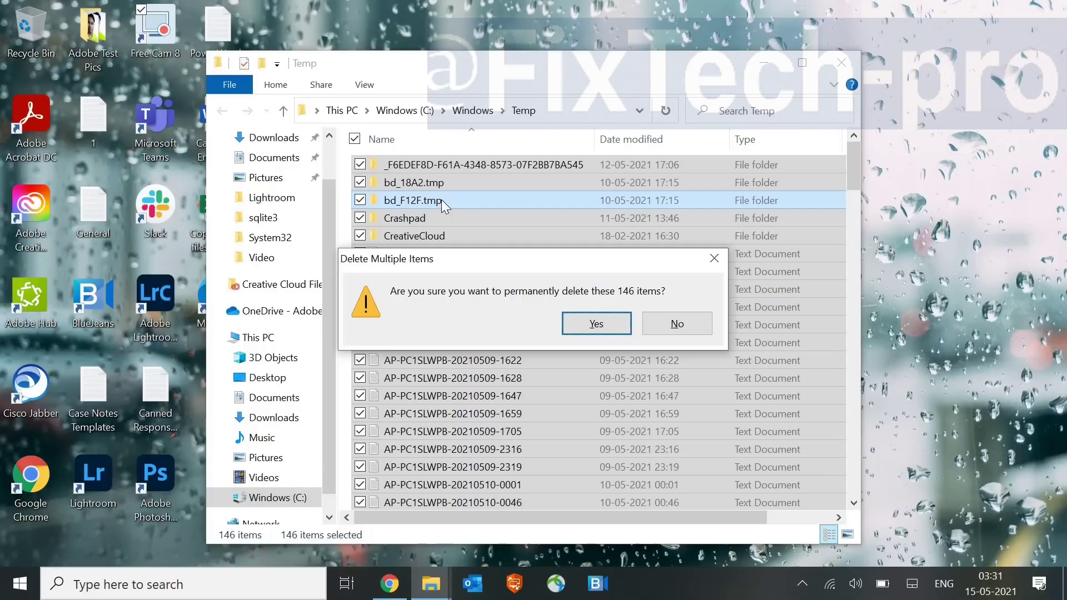
key(Return)
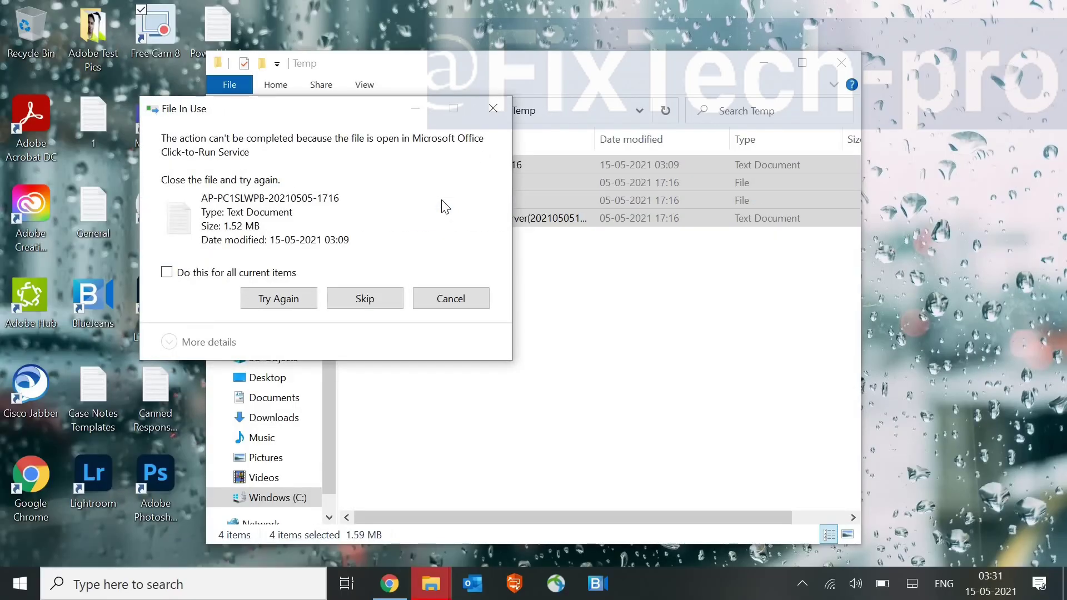
click(168, 273)
click(357, 303)
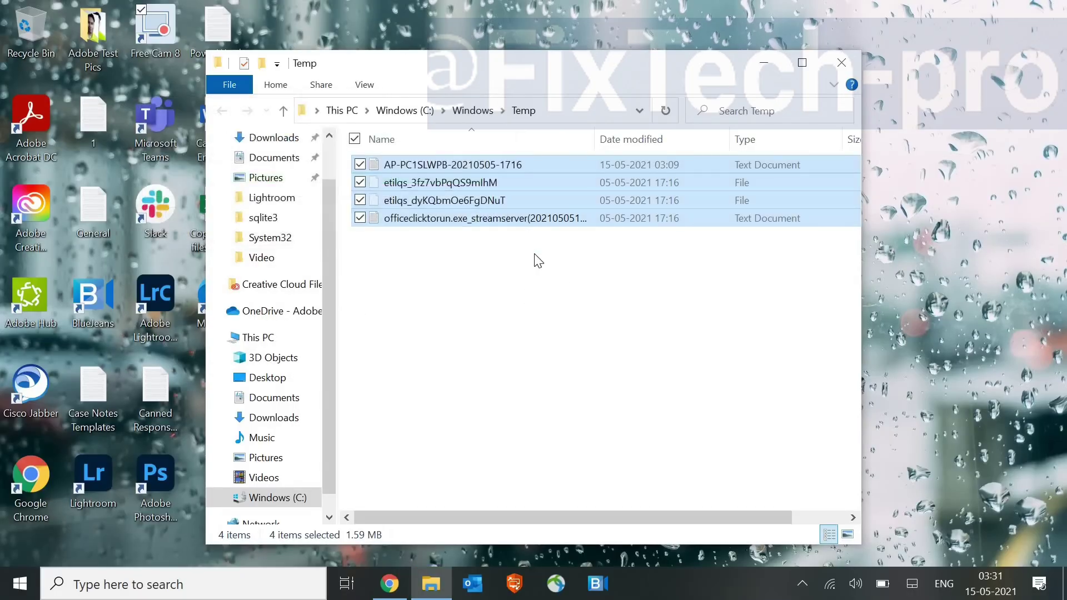
click(840, 65)
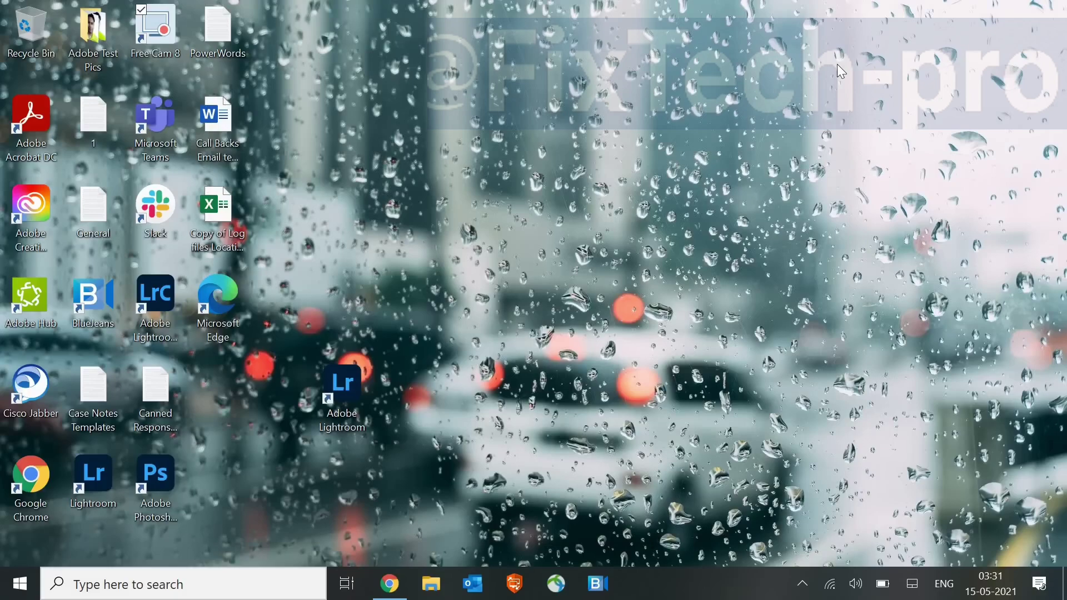
Step: Open the user's %Temp% folder from the Run box
key(super+r)
text(%)
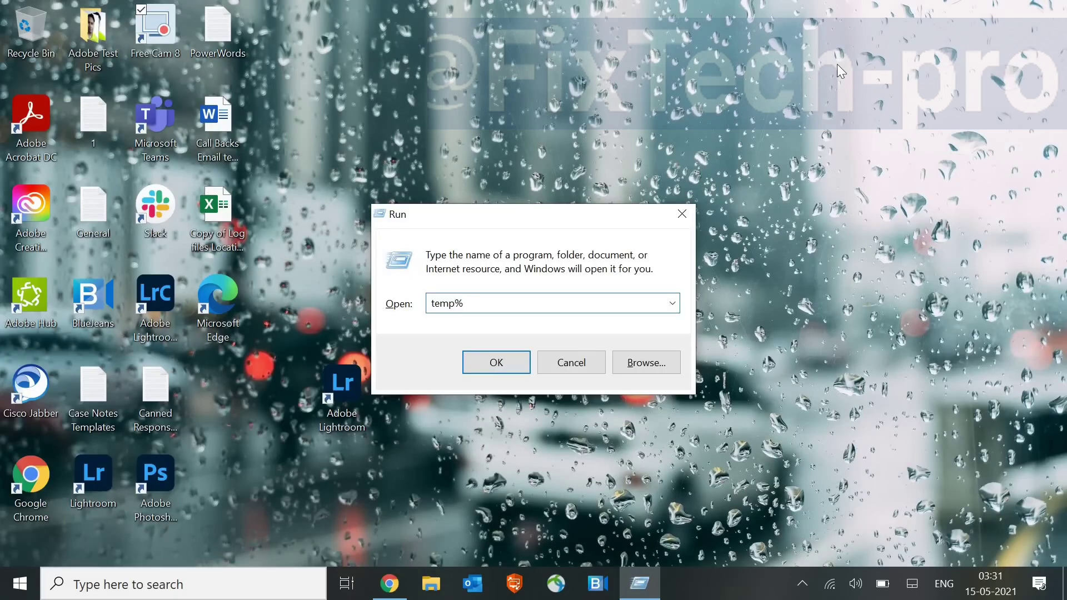
key(Home)
text(%)
key(Return)
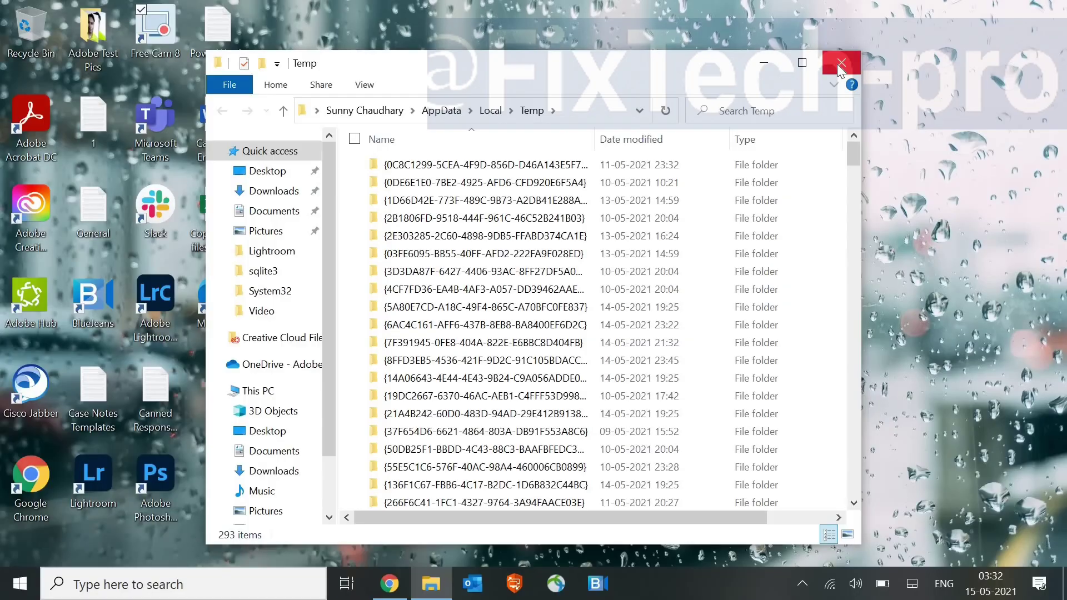
Step: Permanently delete all 293 items, continuing past access-denied folders and skipping all in-use files
key(ctrl+a)
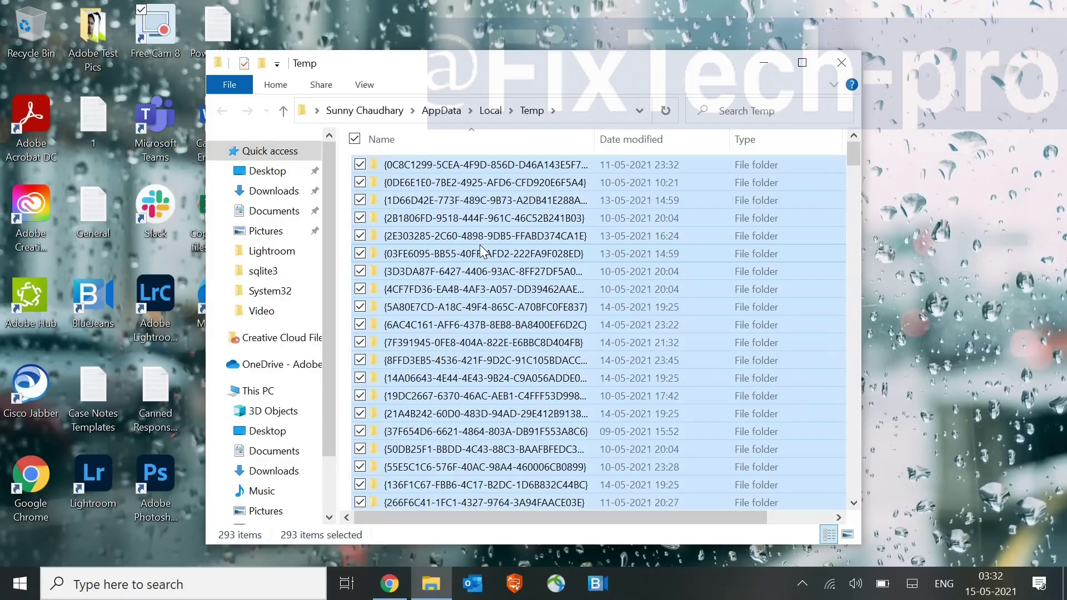
key(shift+Delete)
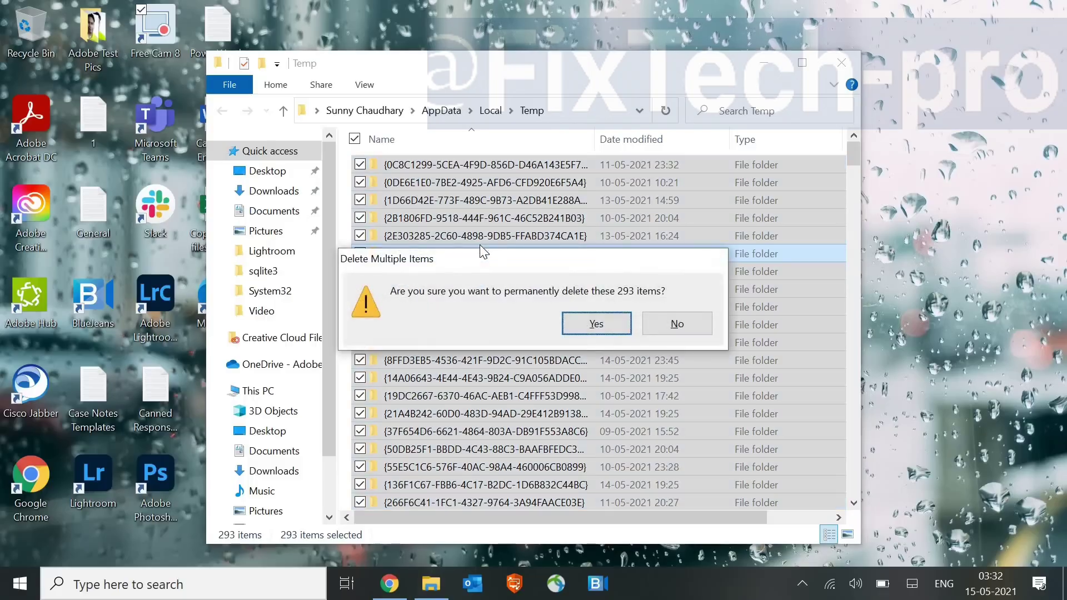
key(Return)
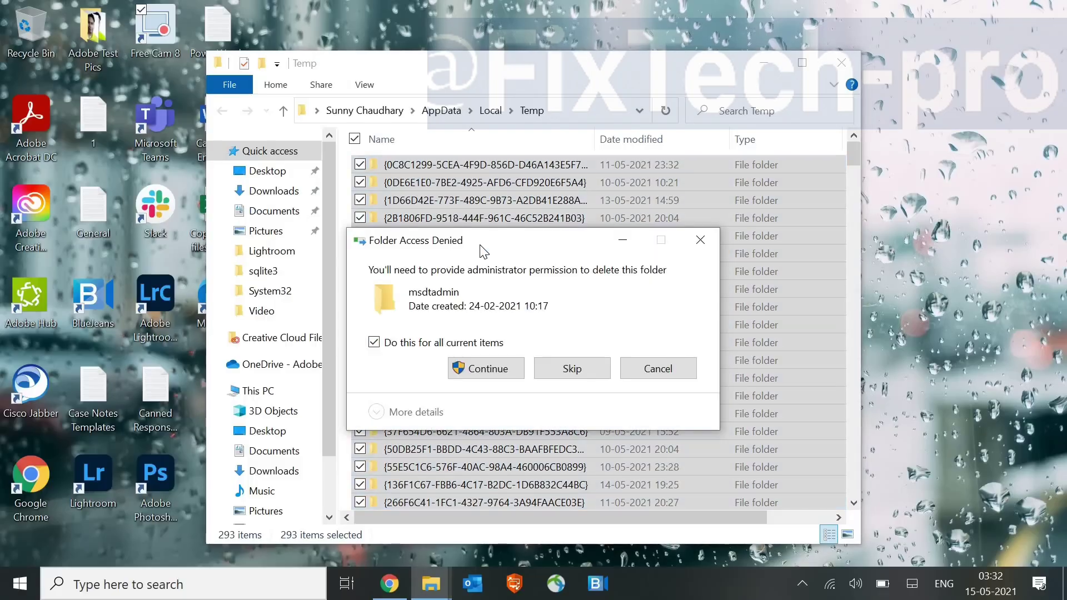
key(Return)
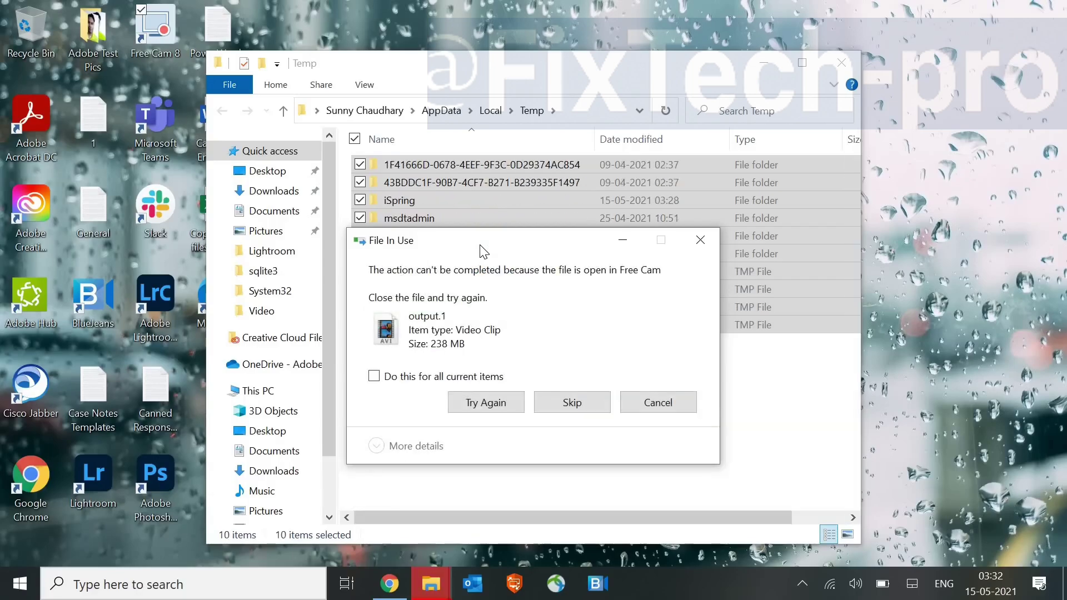
click(571, 402)
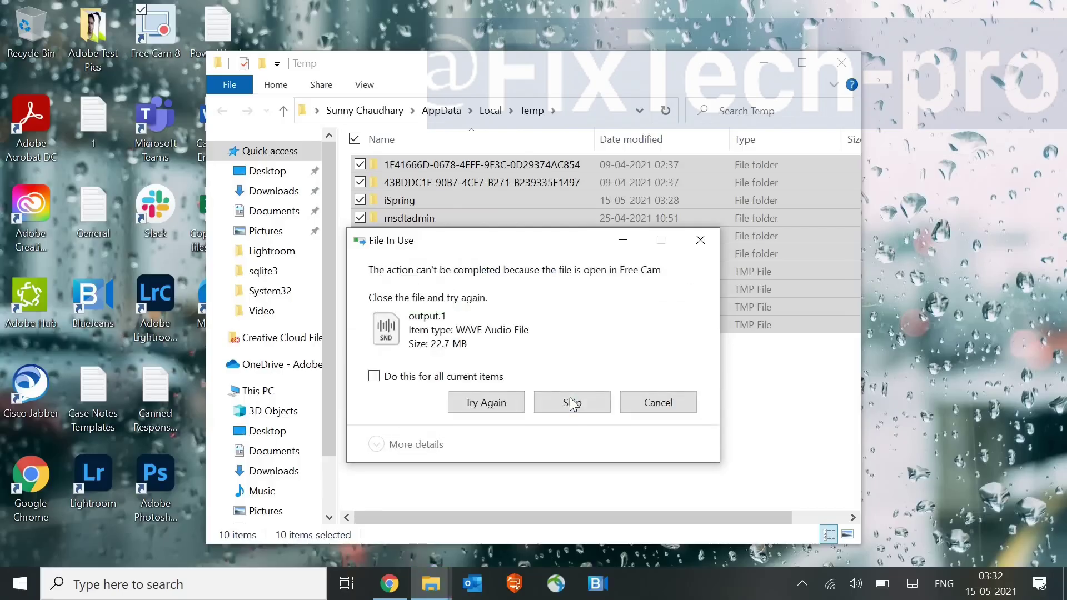
click(394, 380)
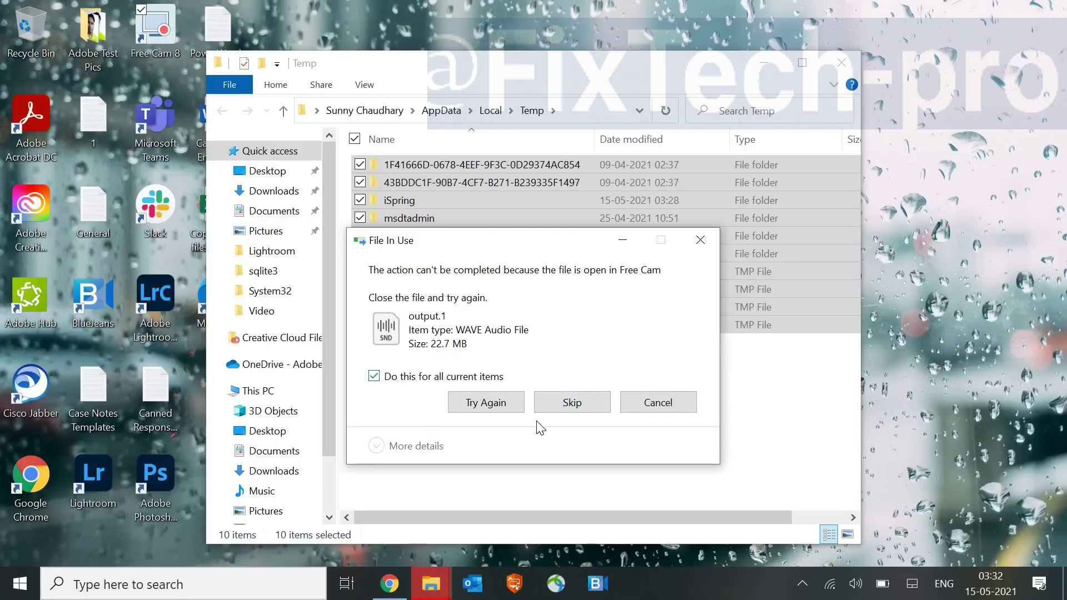
click(572, 403)
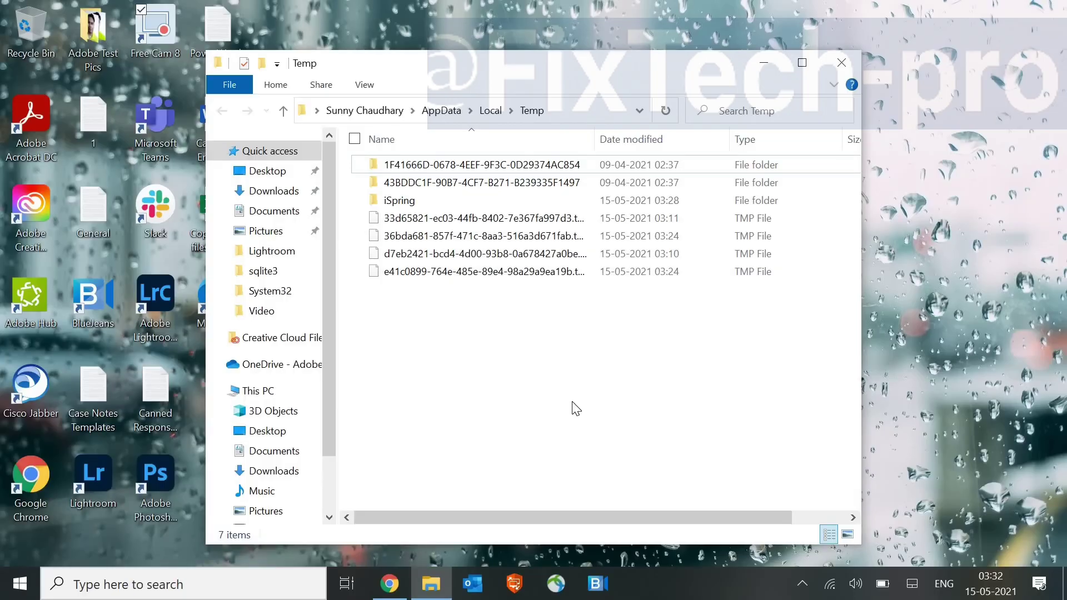
Step: Run inetcpl.cpl and confirm LAN settings with no proxy server and automatic detection on
click(840, 63)
key(super+r)
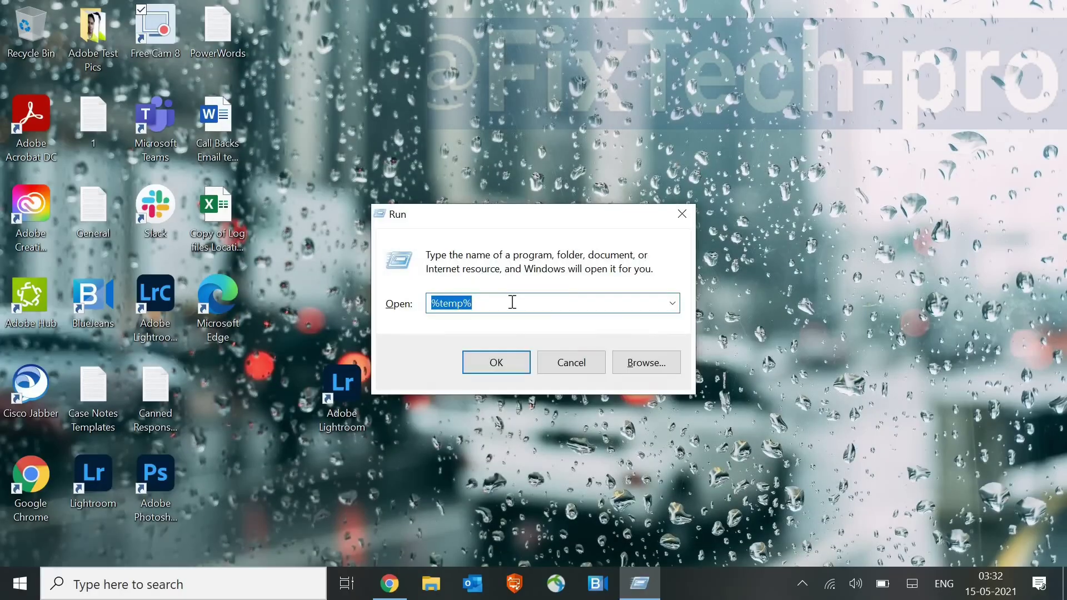
text(inetc)
key(Down)
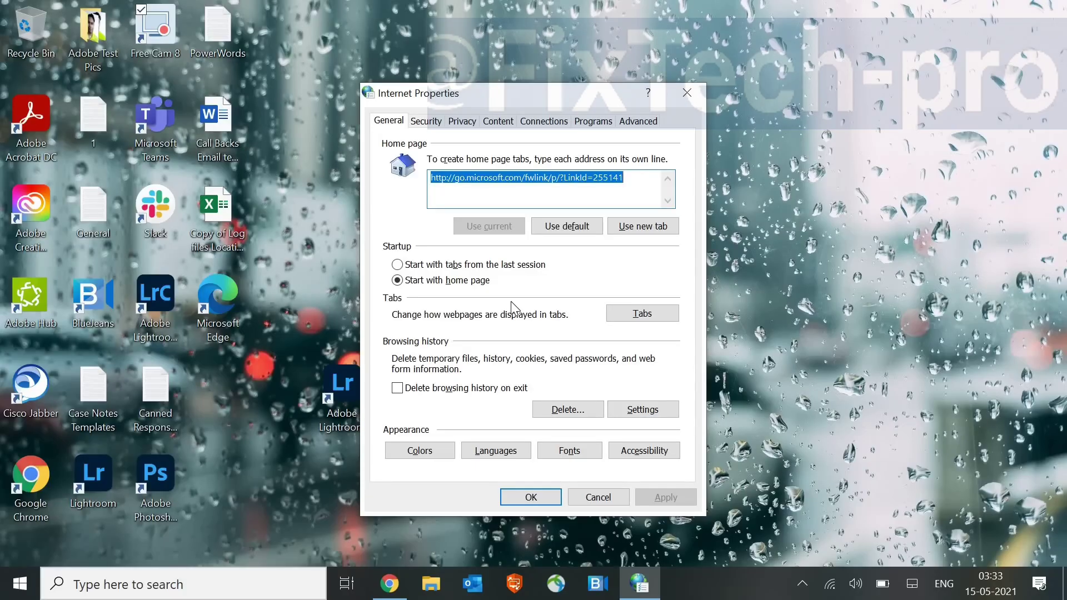
click(545, 121)
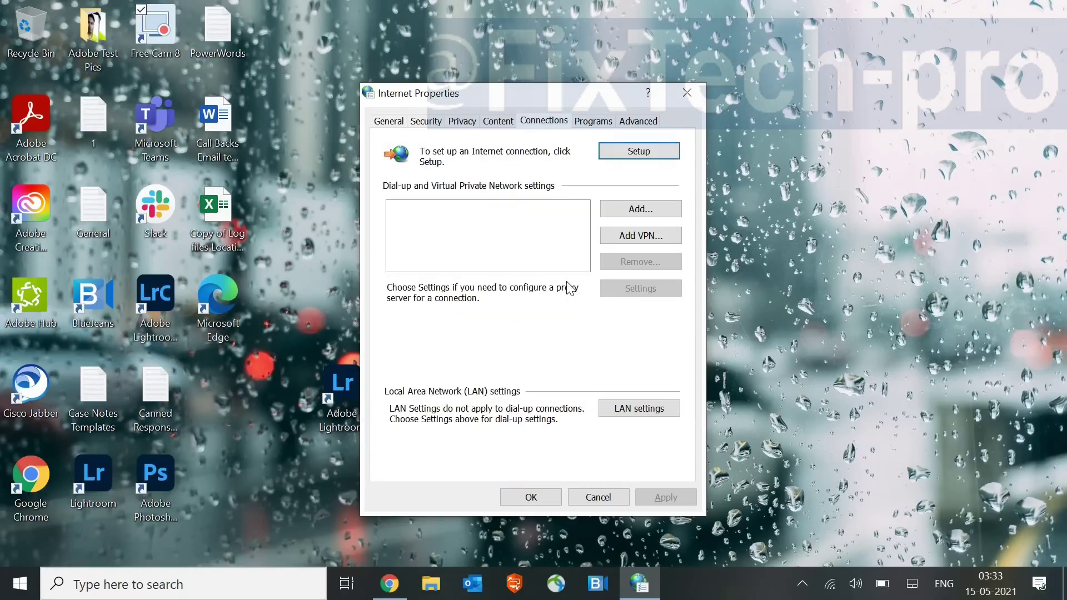
click(617, 411)
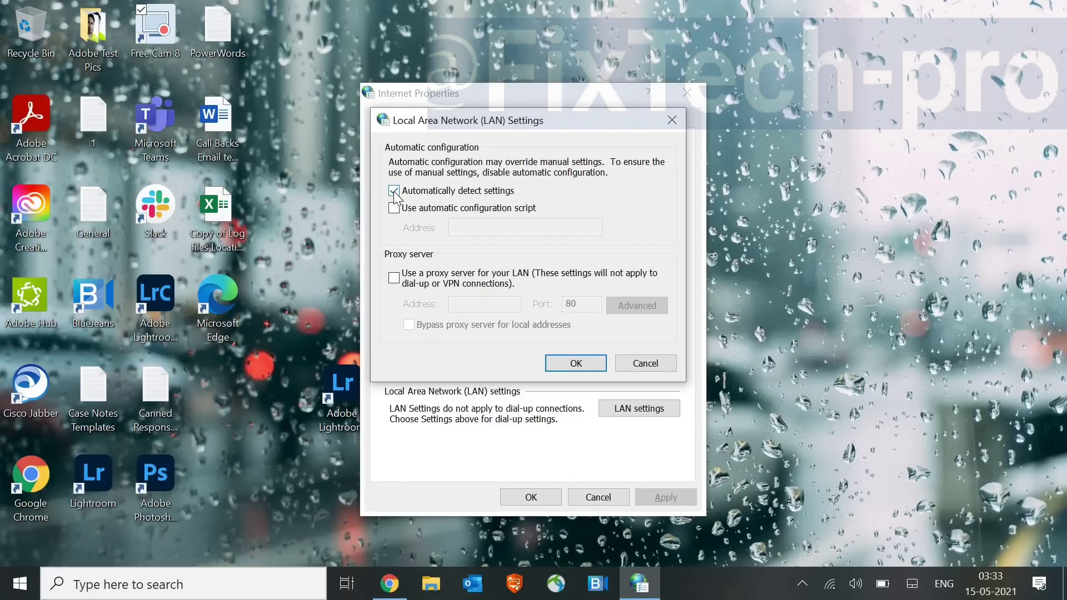
click(561, 364)
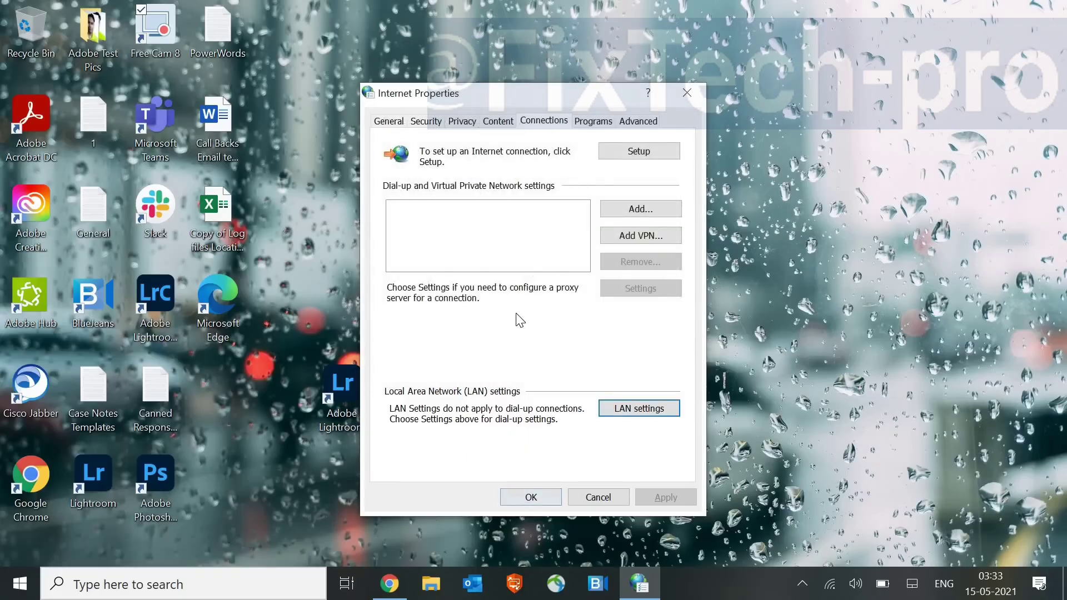
click(533, 500)
Step: Restore the Advanced tab defaults and start an Internet Explorer reset including personal settings
key(super+r)
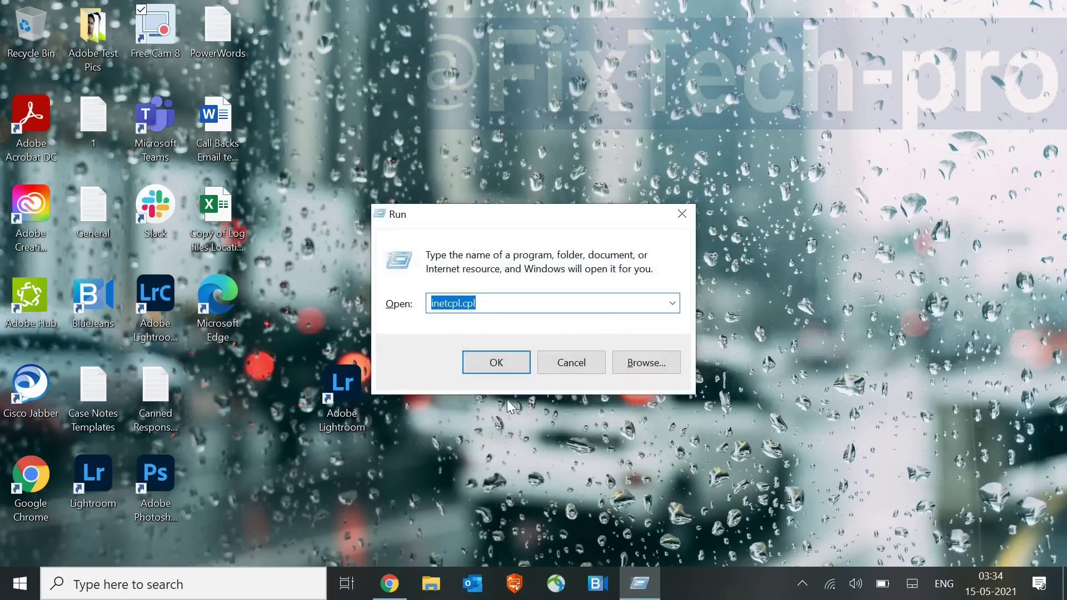
click(507, 362)
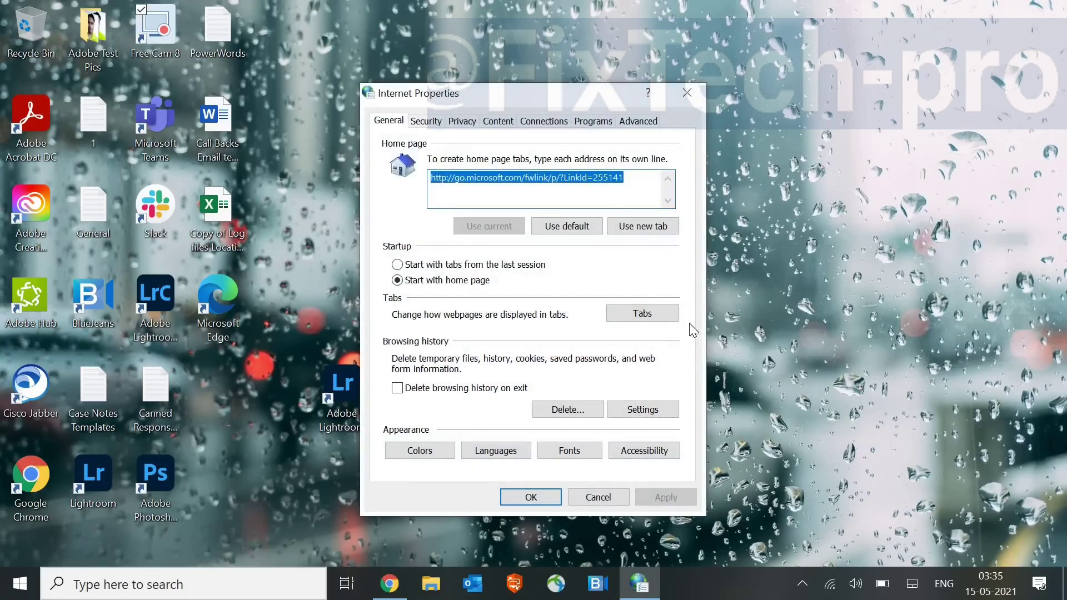
click(637, 121)
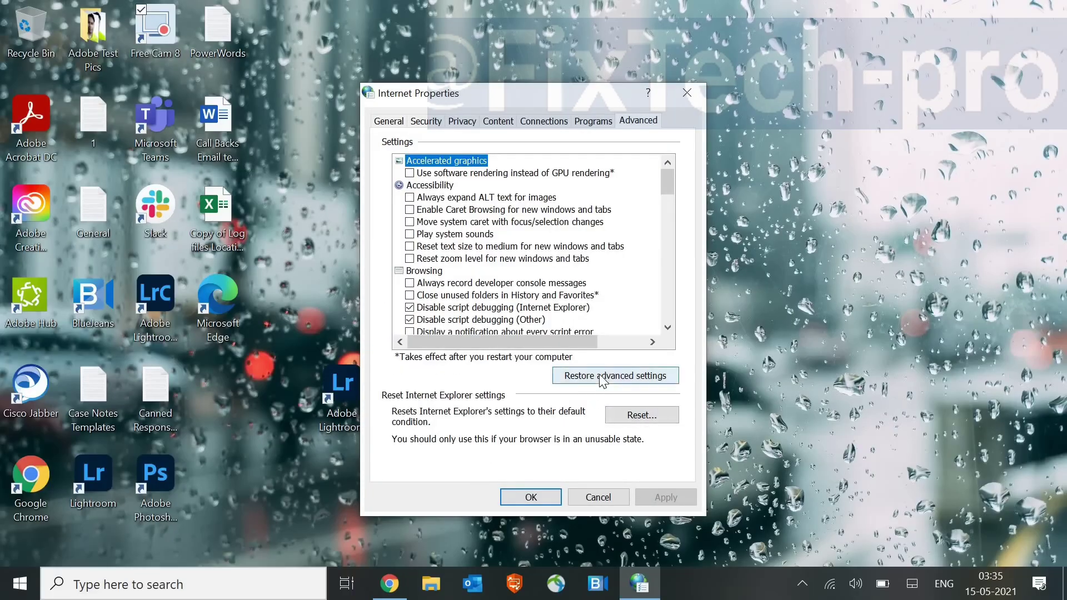
click(599, 375)
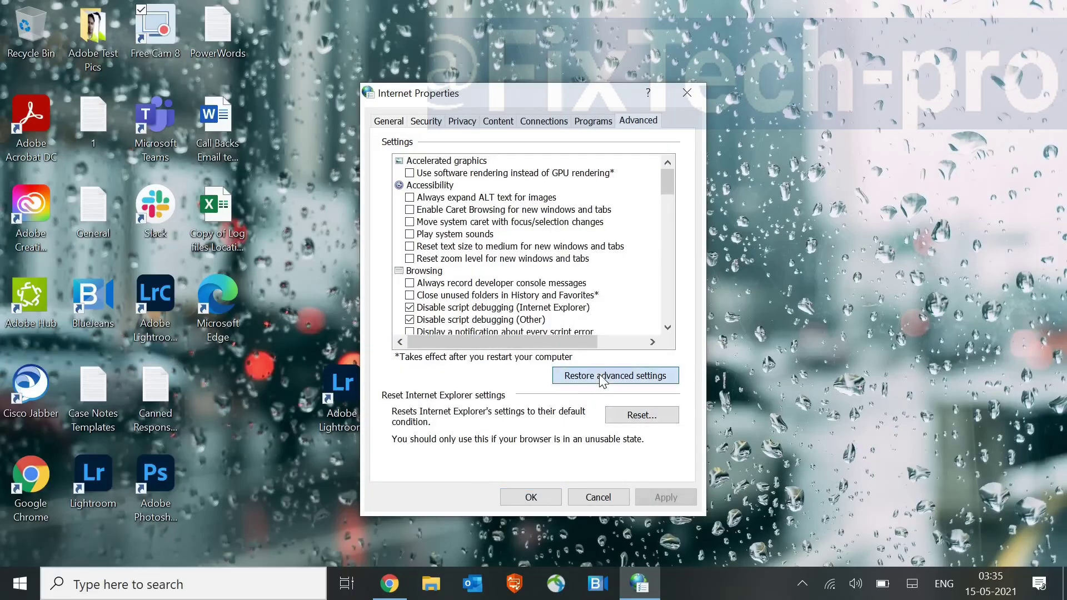
click(646, 414)
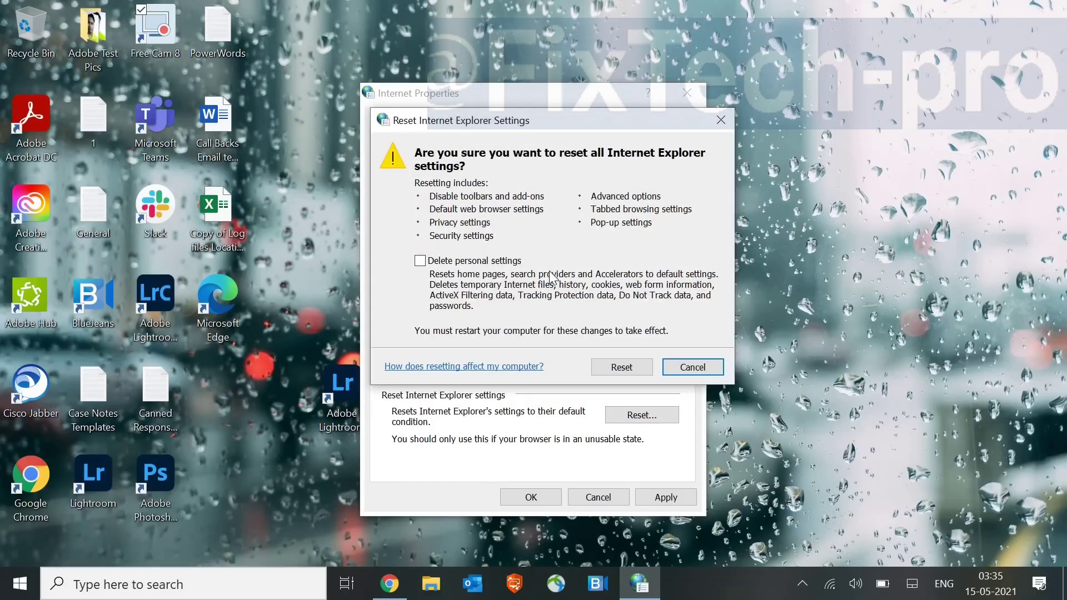
click(424, 263)
Step: Dismiss Internet Properties and open the Prefetch folder via Run, granting access
key(Escape)
key(Escape)
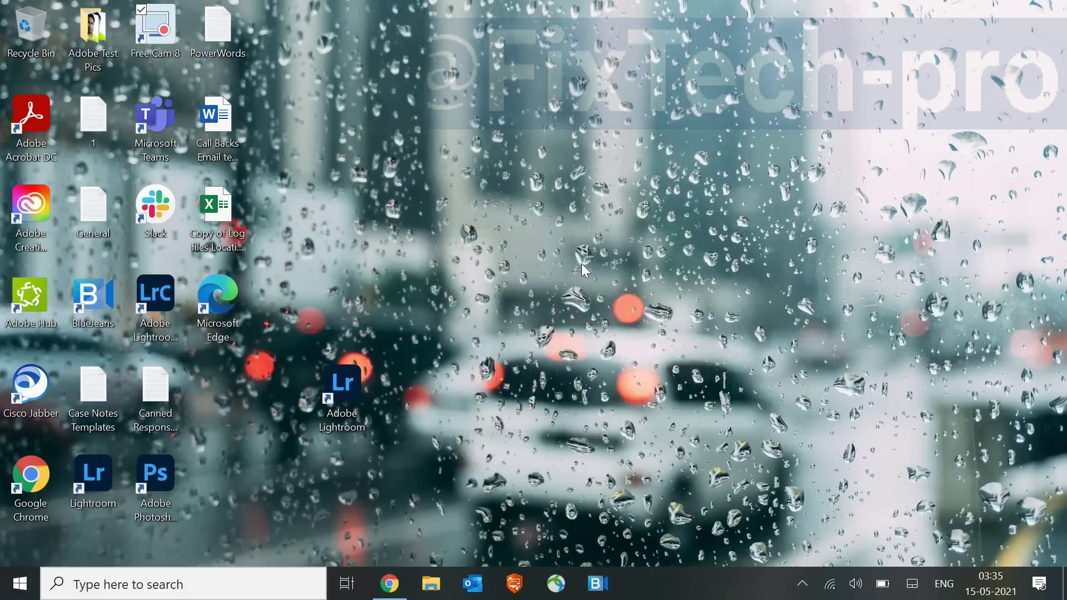
key(super+r)
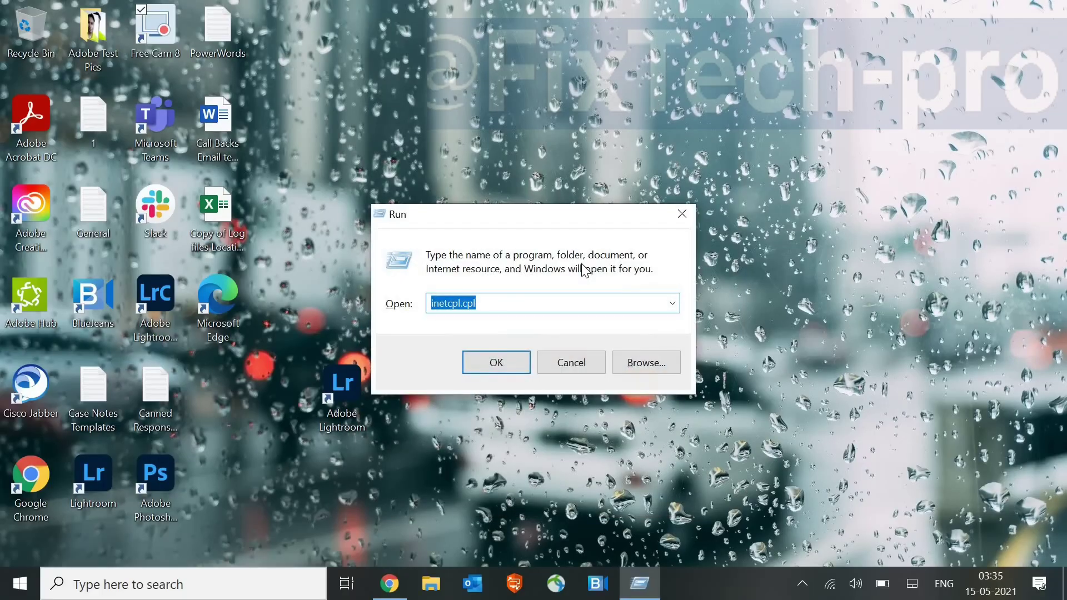
text(prefetch)
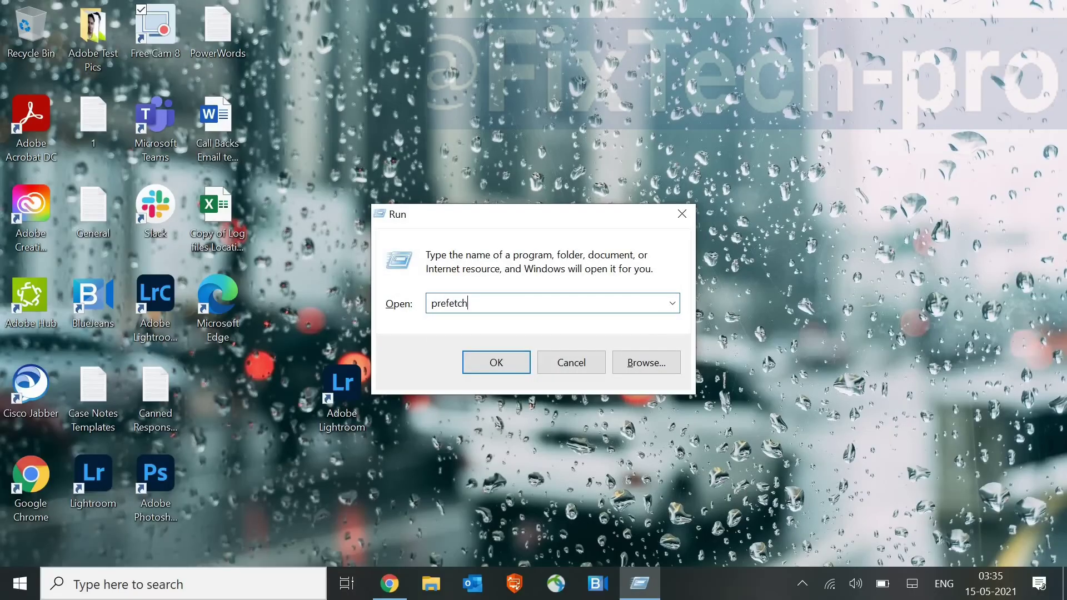
key(Return)
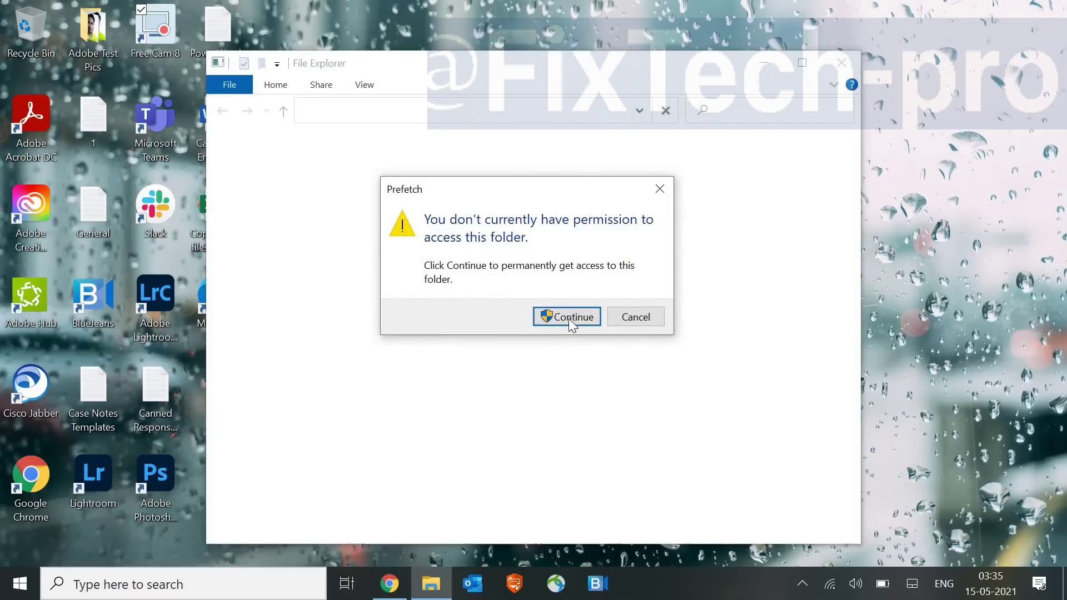
click(569, 318)
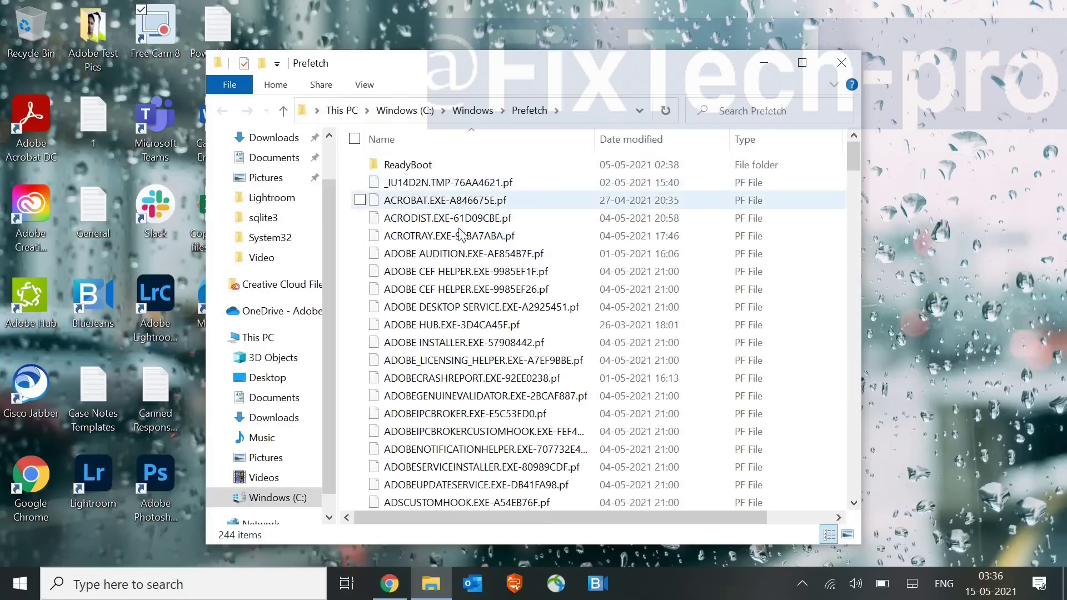
Step: Permanently delete all 244 Prefetch items and close the folder window
key(ctrl+a)
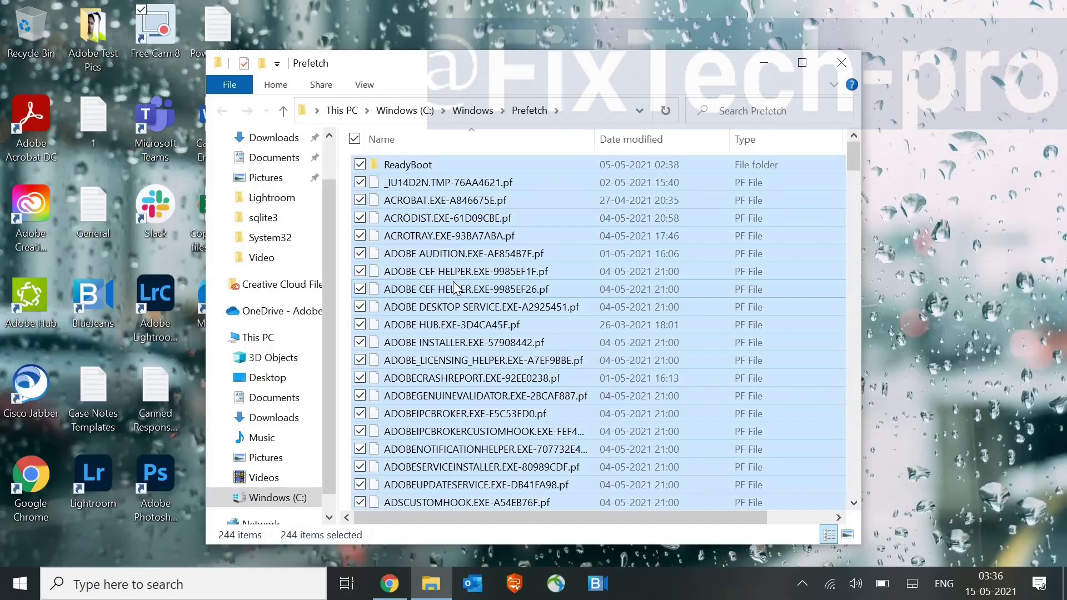
key(shift+Delete)
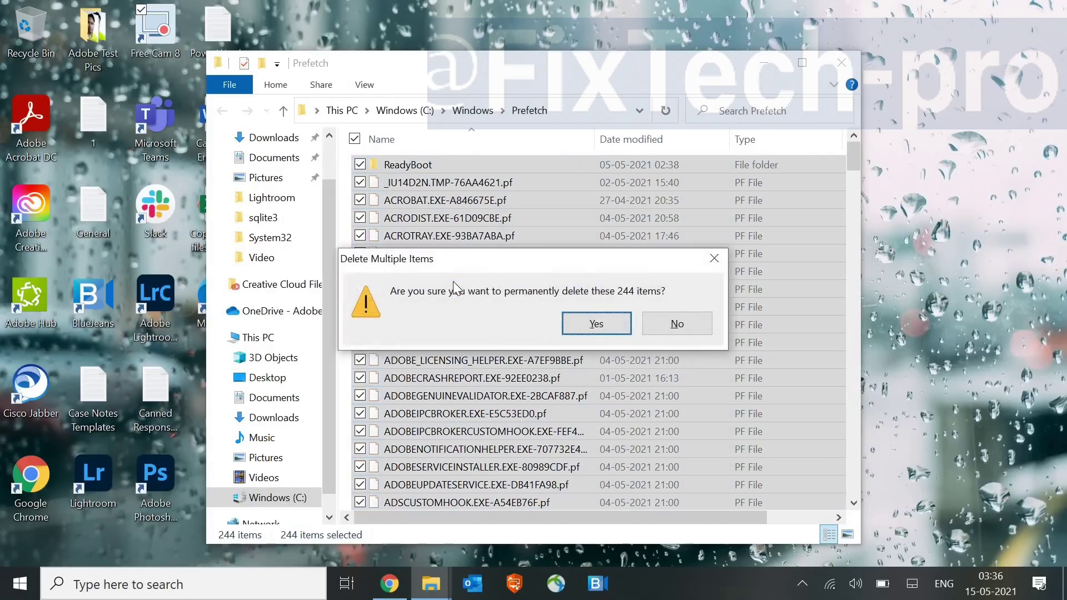
key(Return)
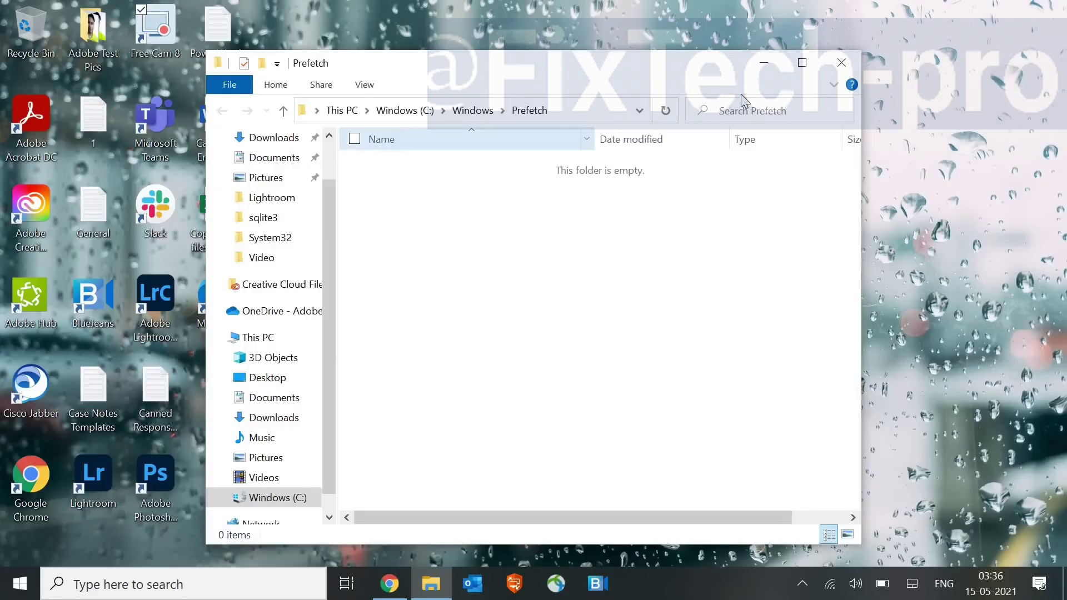
key(alt+F4)
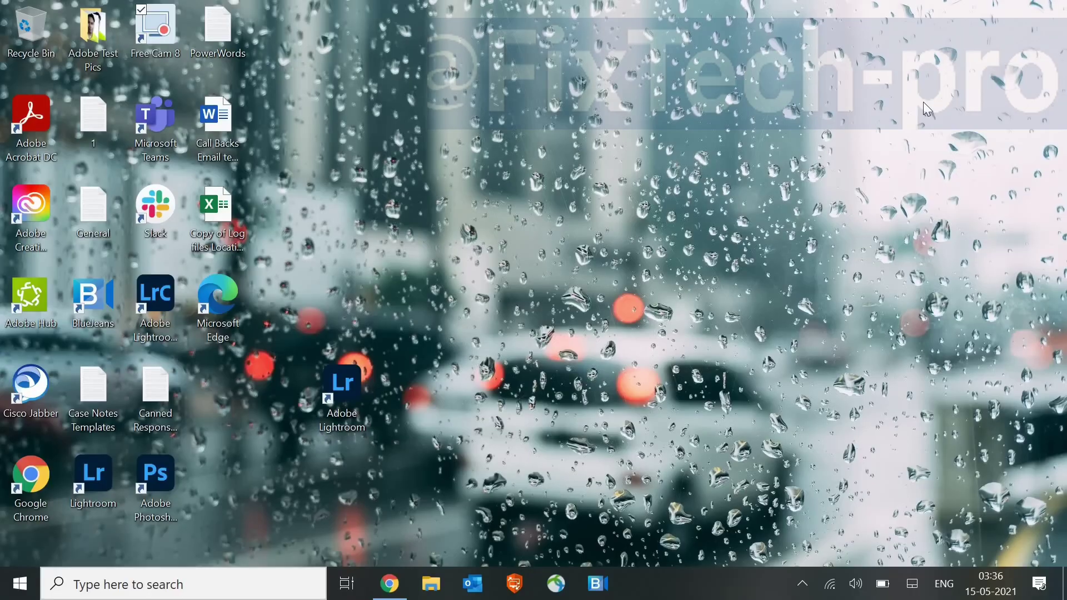
Step: Open Task Manager maximized on the Startup apps list
right_click(20, 588)
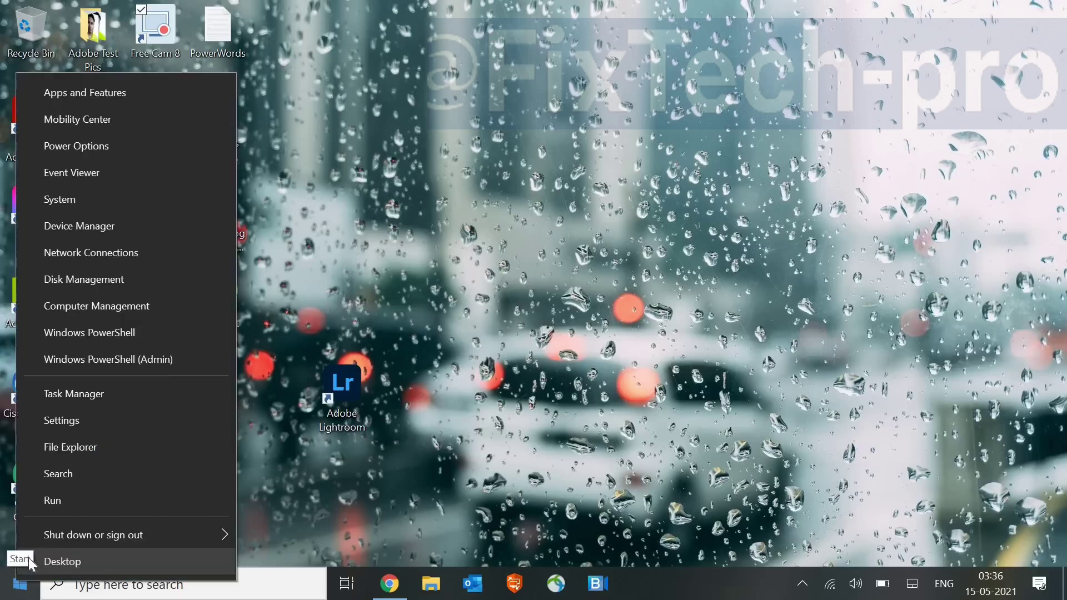
click(81, 396)
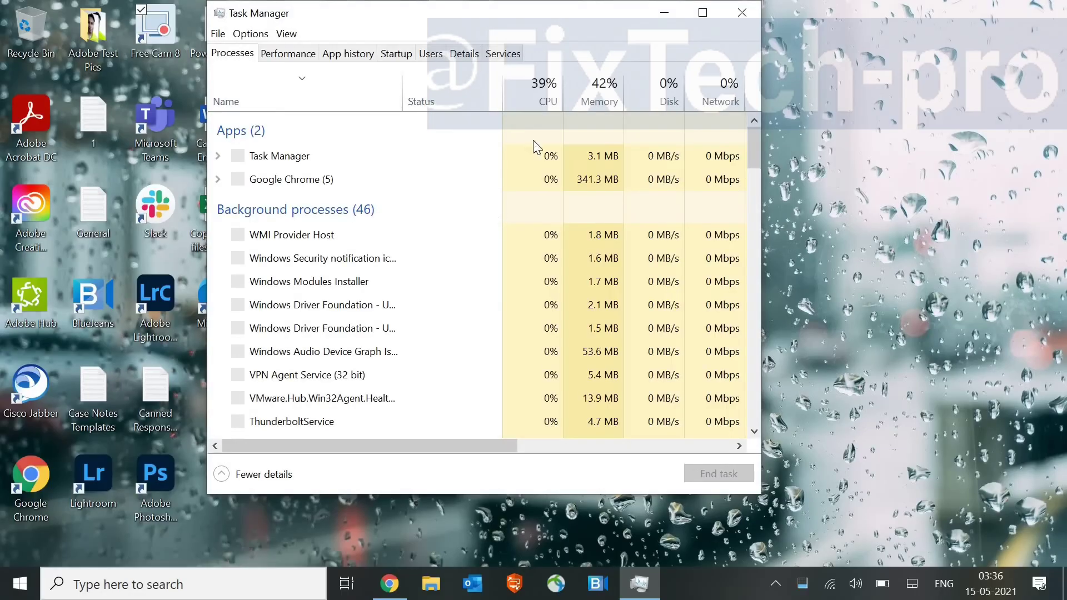
click(394, 59)
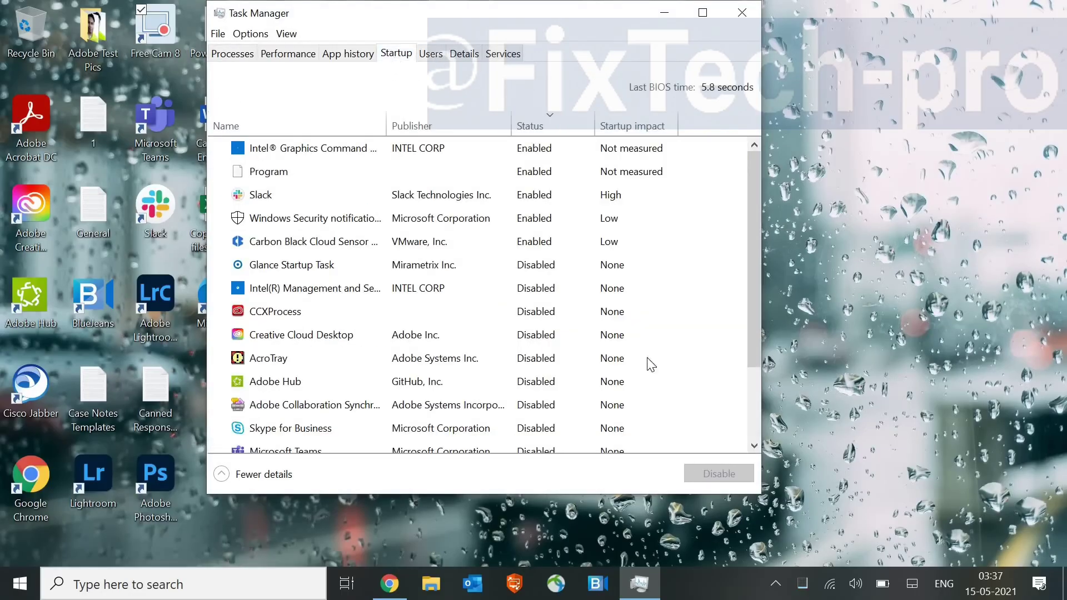
click(703, 13)
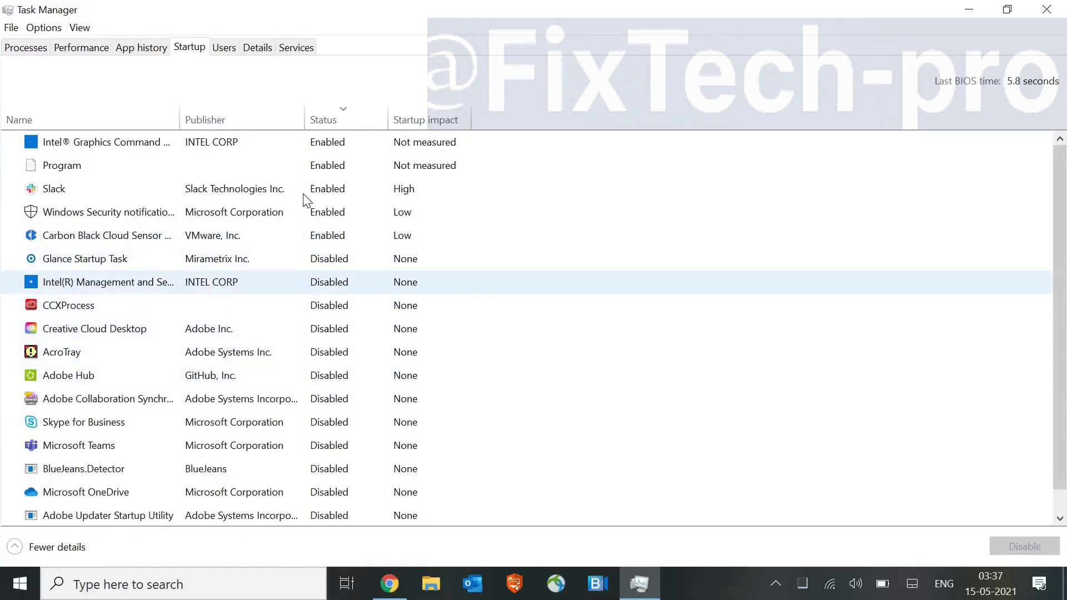
Step: Disable unwanted startup apps such as Skype for Business
click(57, 187)
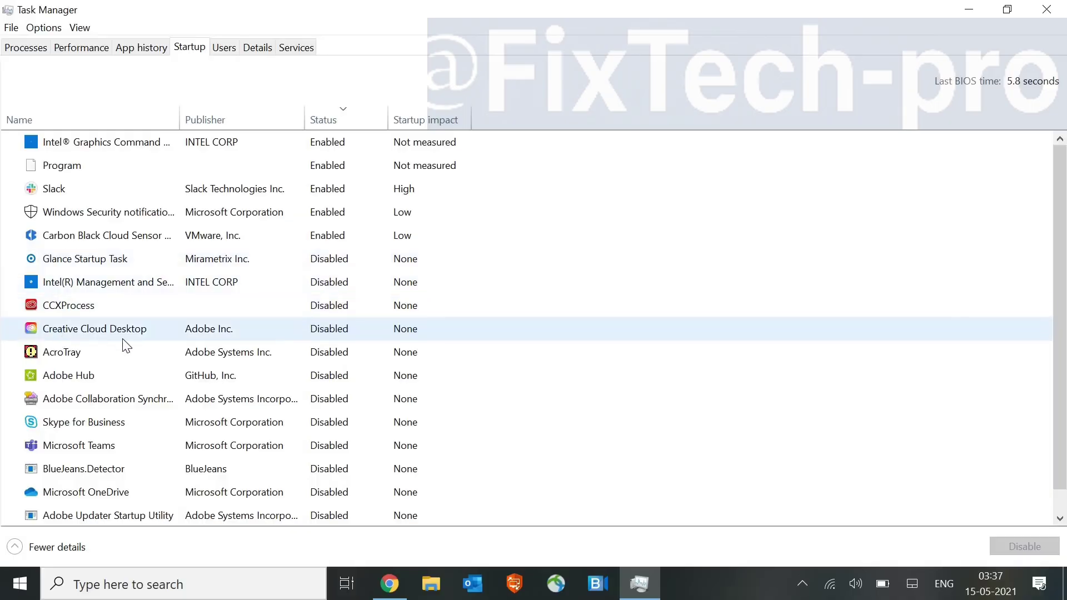
click(333, 148)
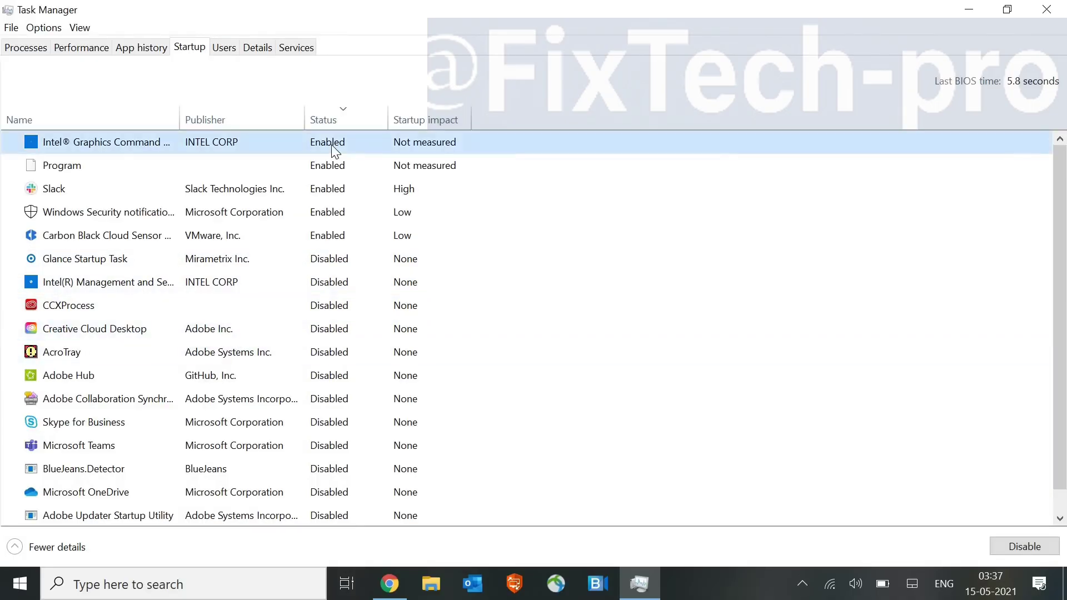
right_click(333, 148)
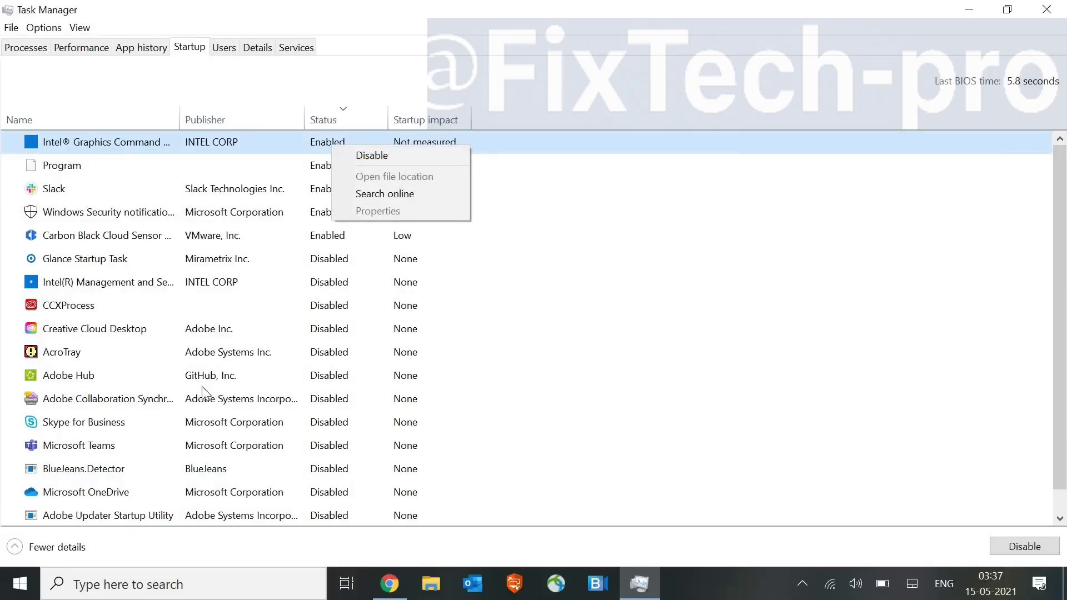
click(86, 427)
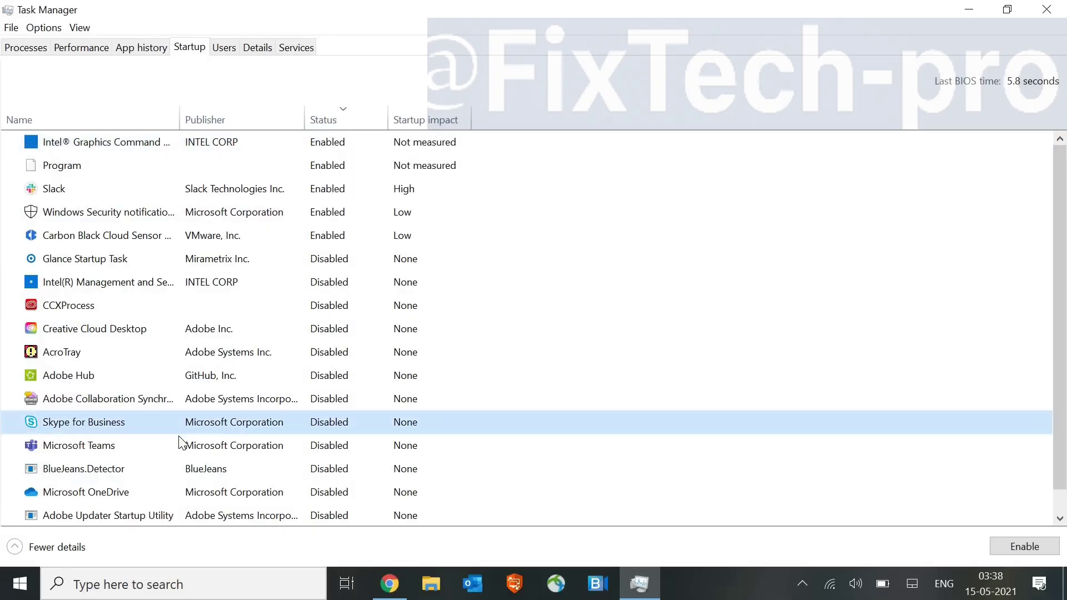
scroll(177, 429, down, 1)
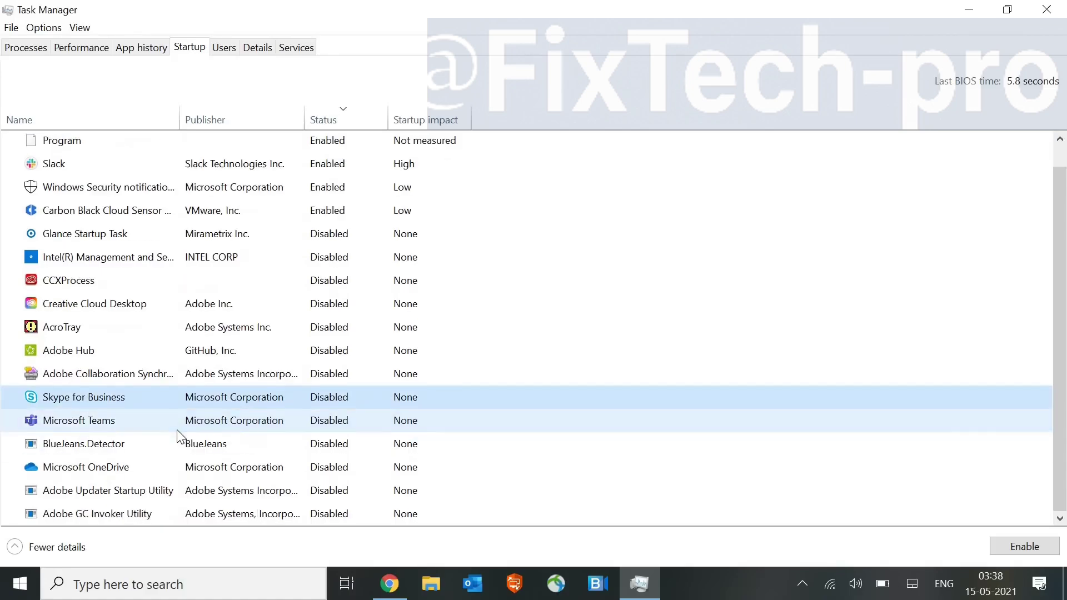
scroll(176, 429, up, 1)
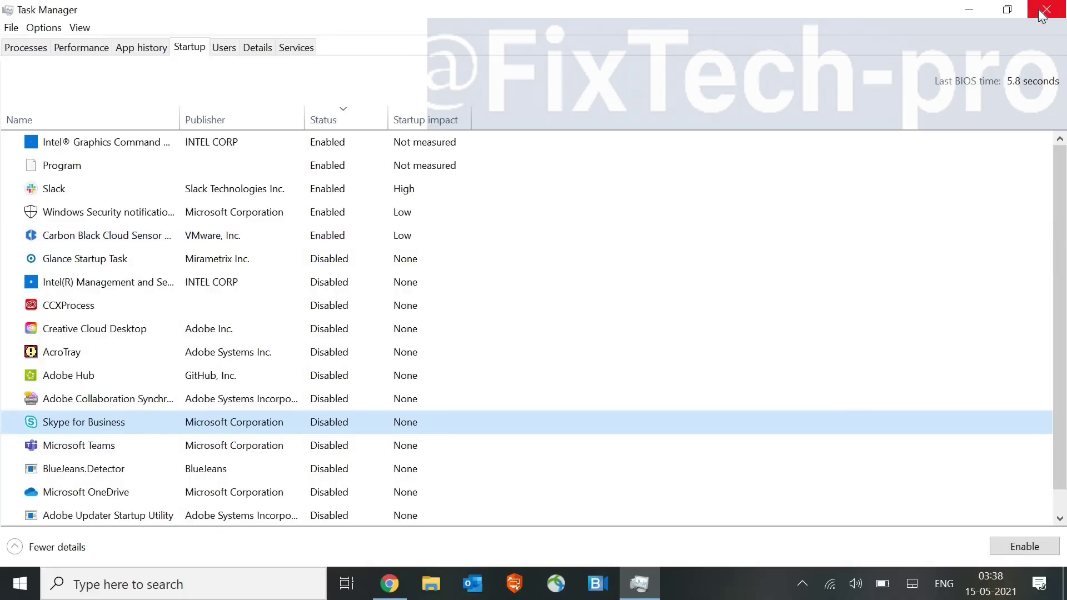
Step: Review running processes and memory usage, leaving Google Chrome running
click(35, 49)
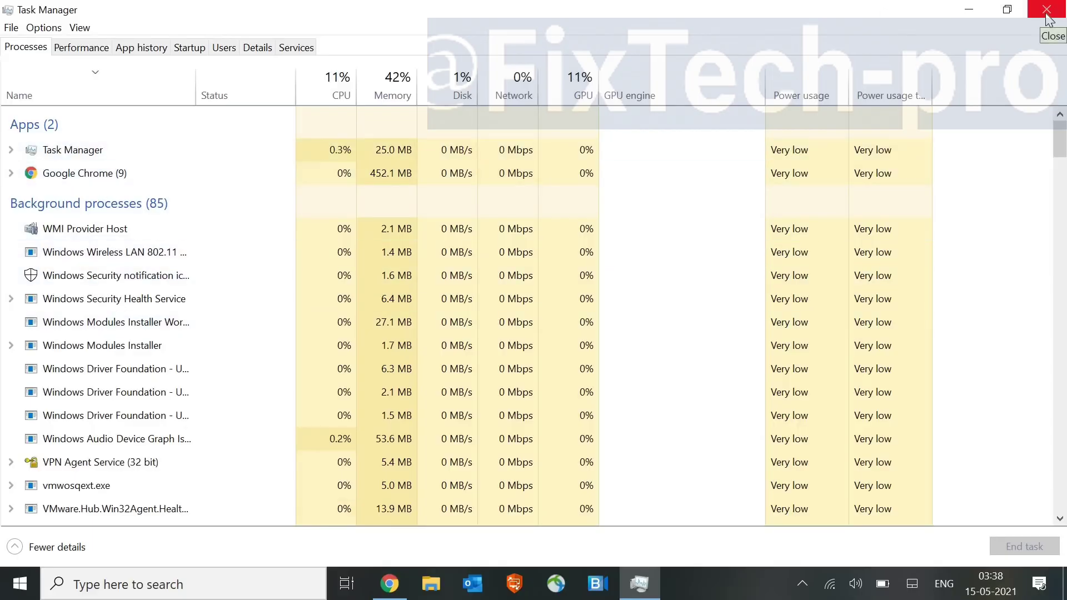
click(91, 53)
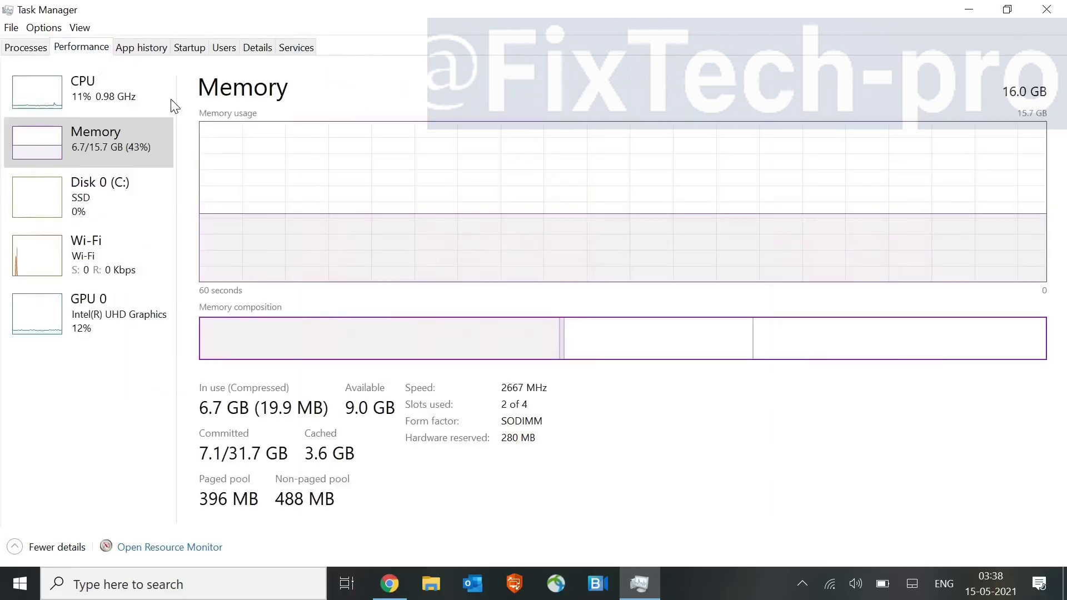
click(42, 51)
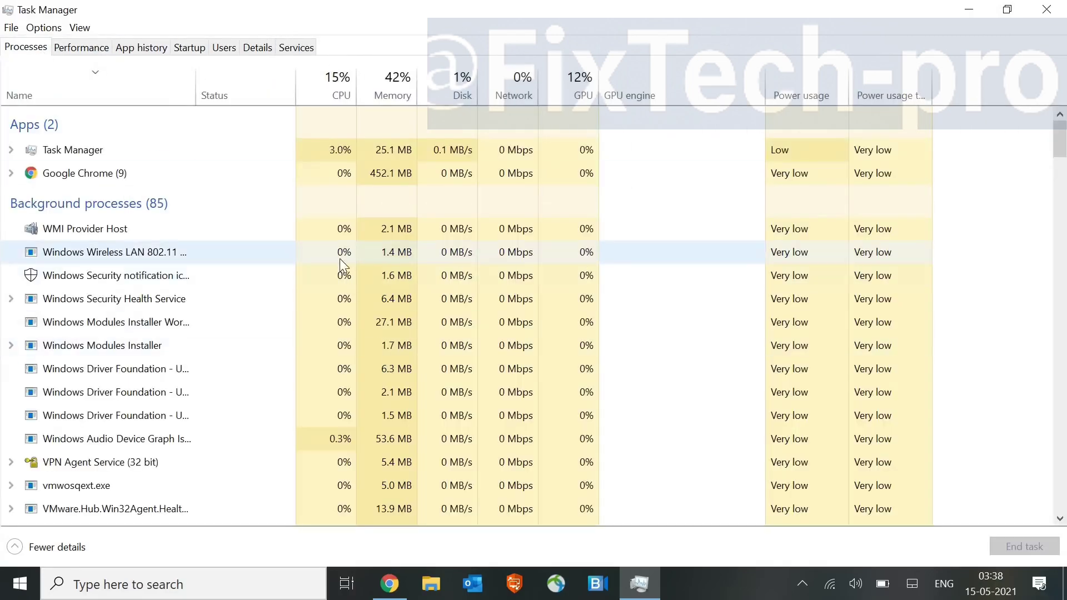
click(54, 153)
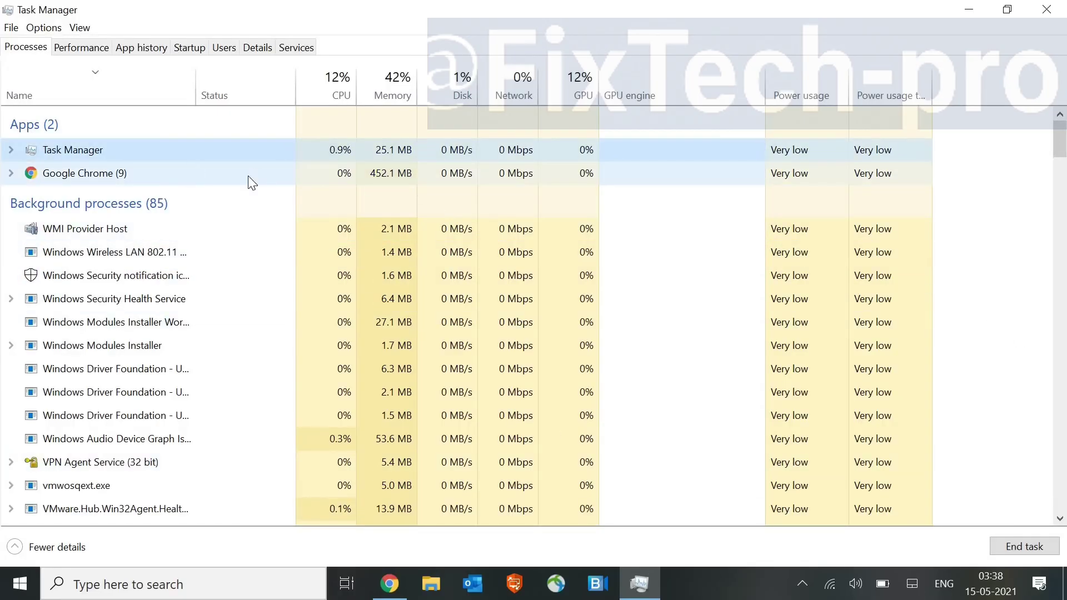
click(78, 176)
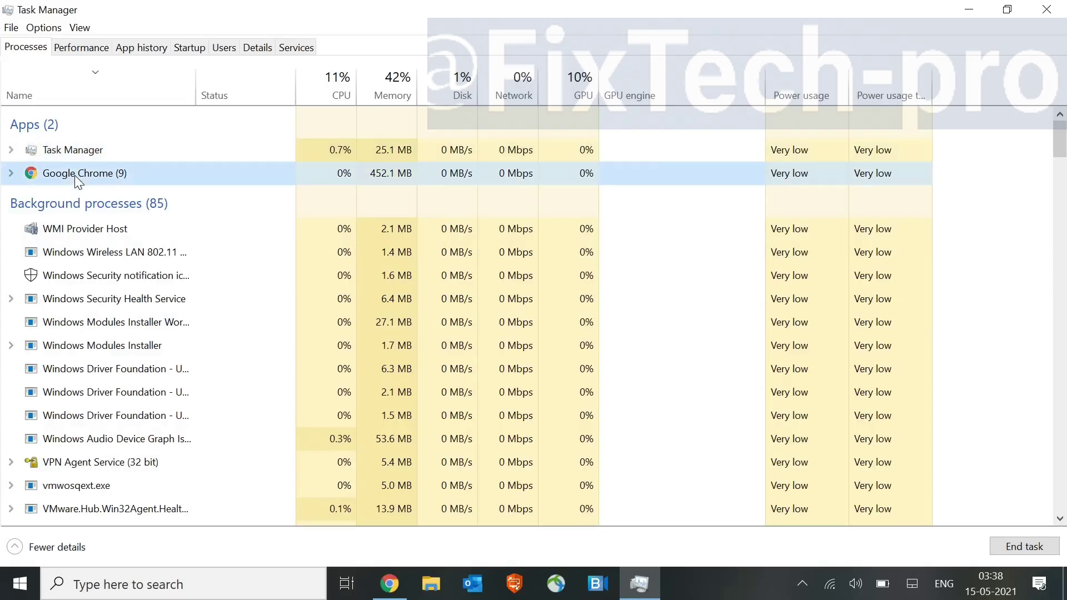
right_click(75, 176)
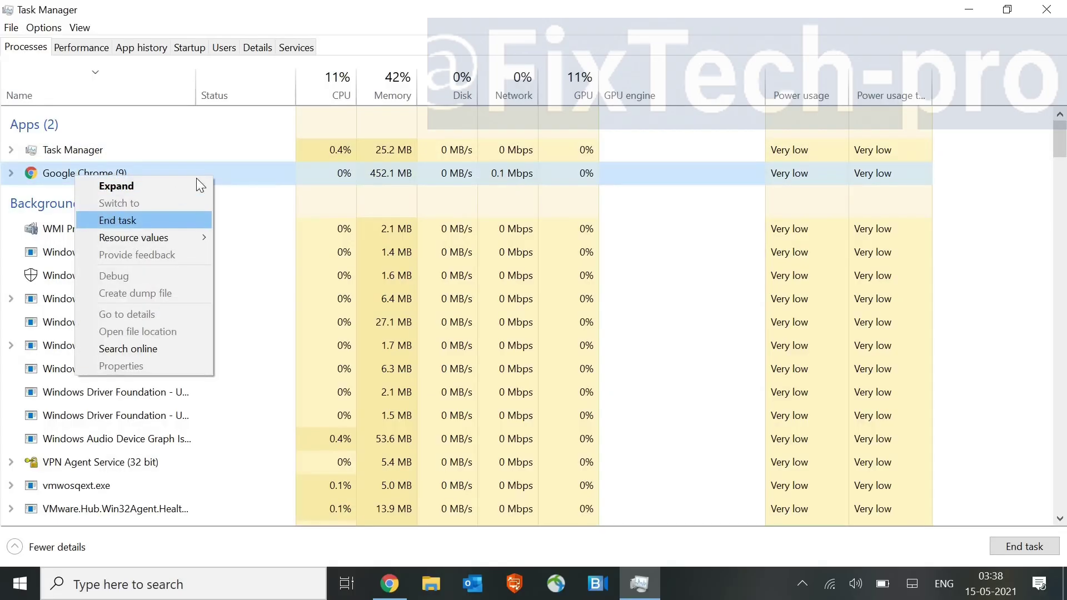
click(279, 176)
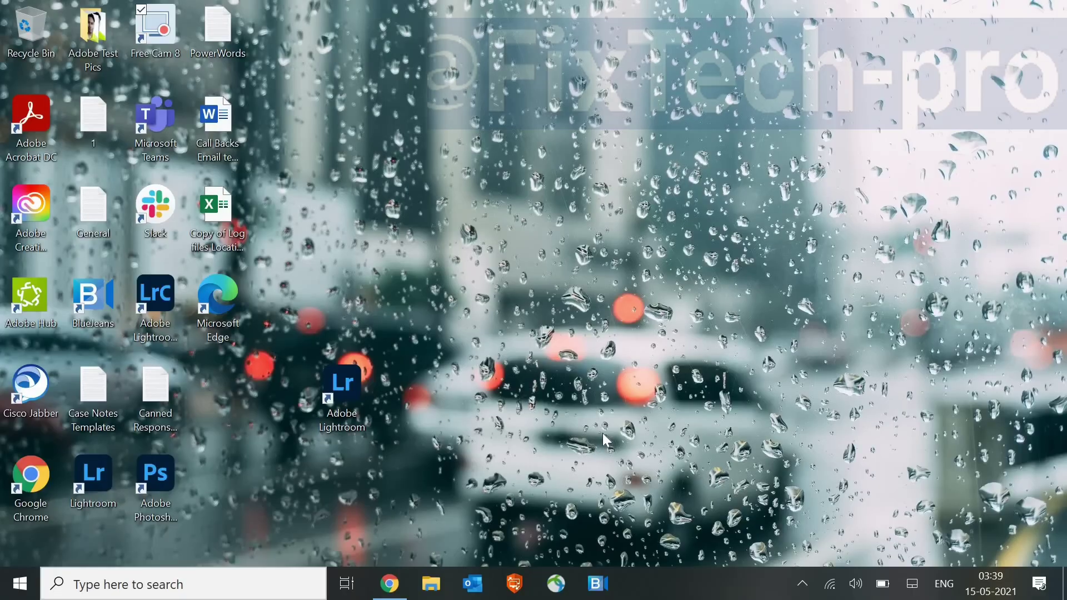
Step: Search Google for malwarebytes in a new Chrome tab and open the official Malwarebytes homepage
key(alt+Tab)
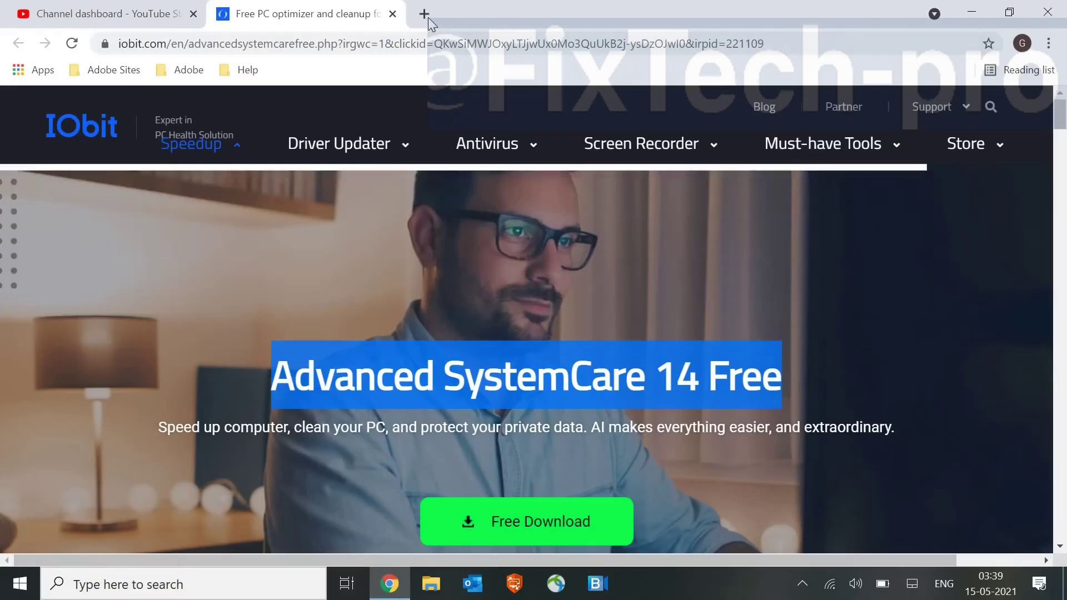
click(425, 14)
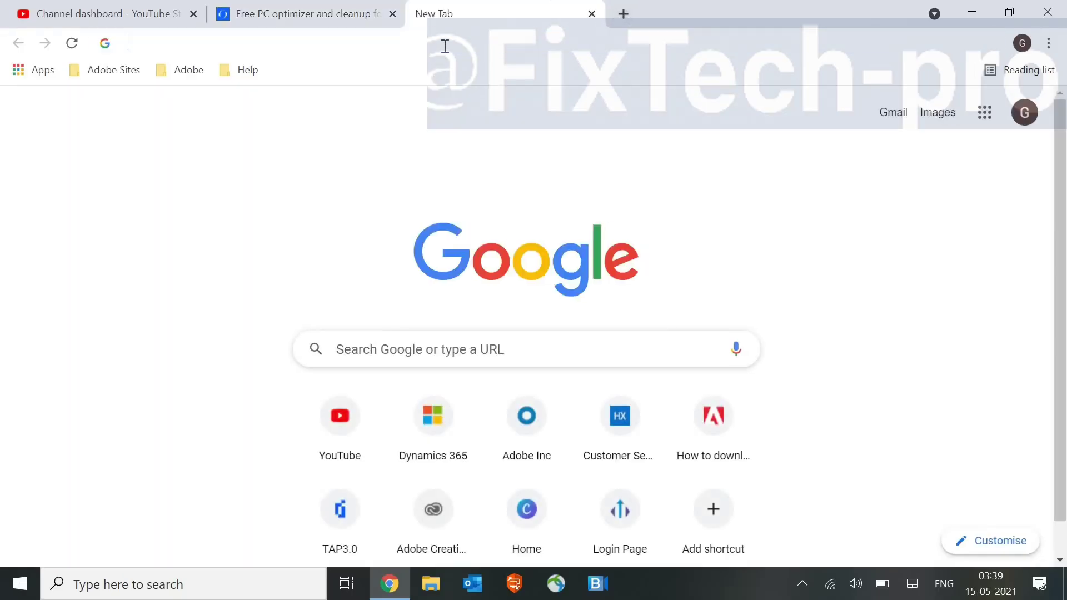
click(444, 46)
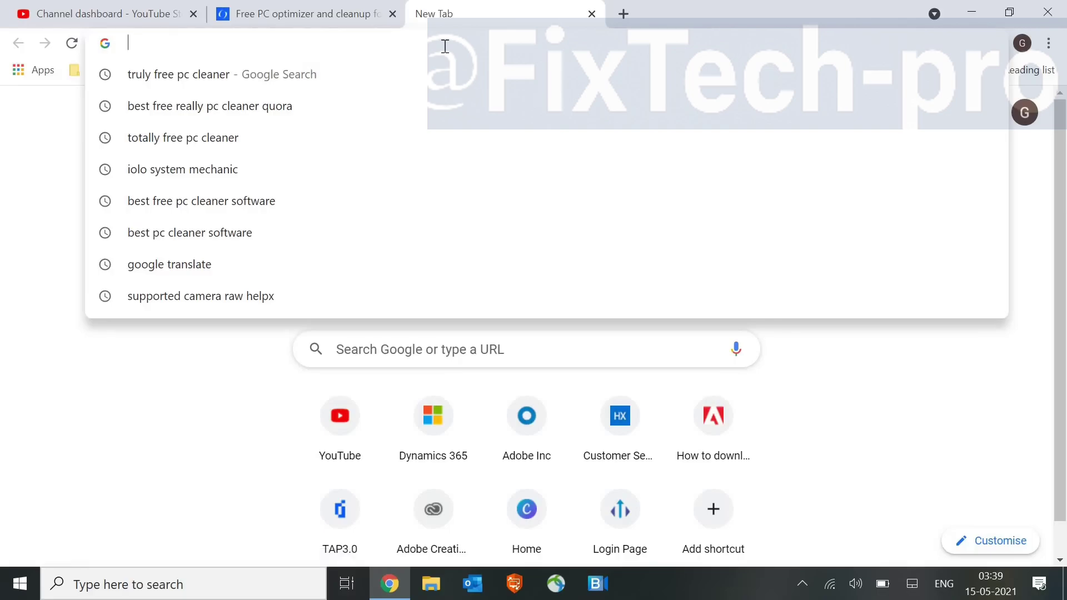
text(mal)
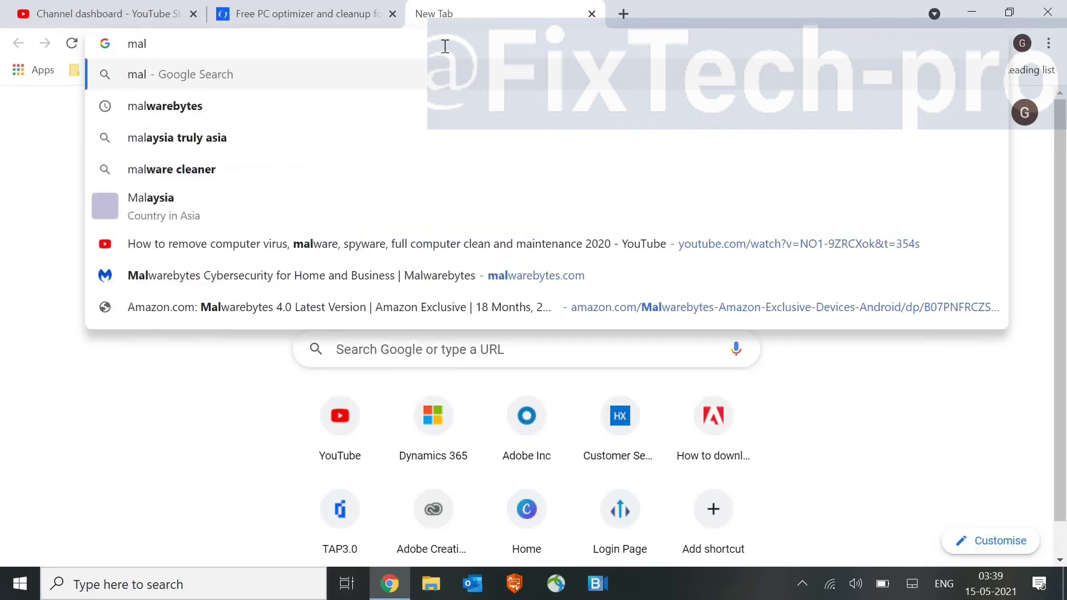
key(Down)
key(Return)
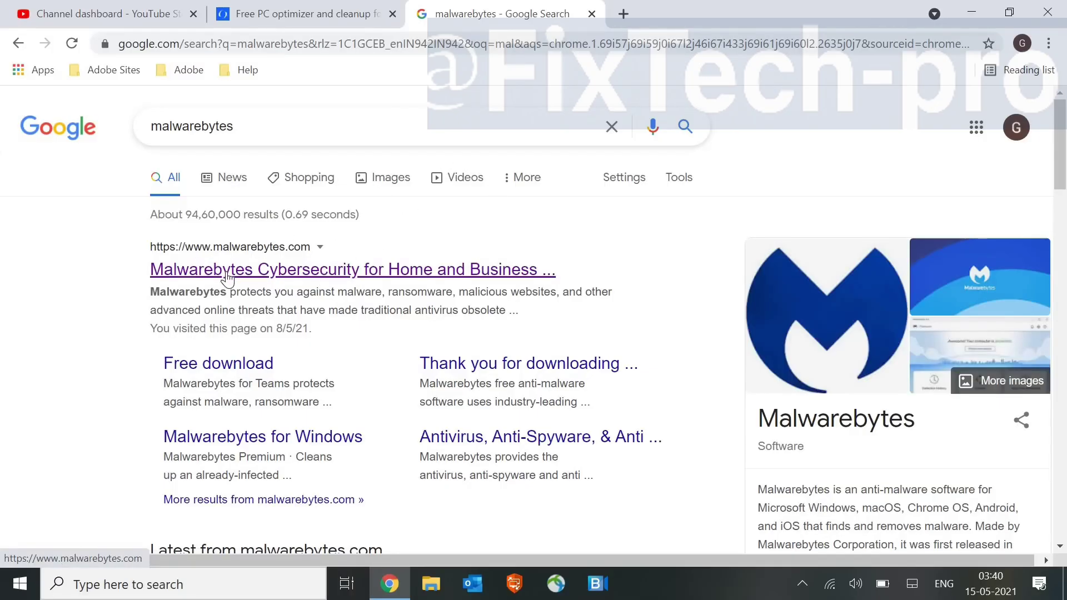
click(228, 275)
scroll(131, 439, down, 1)
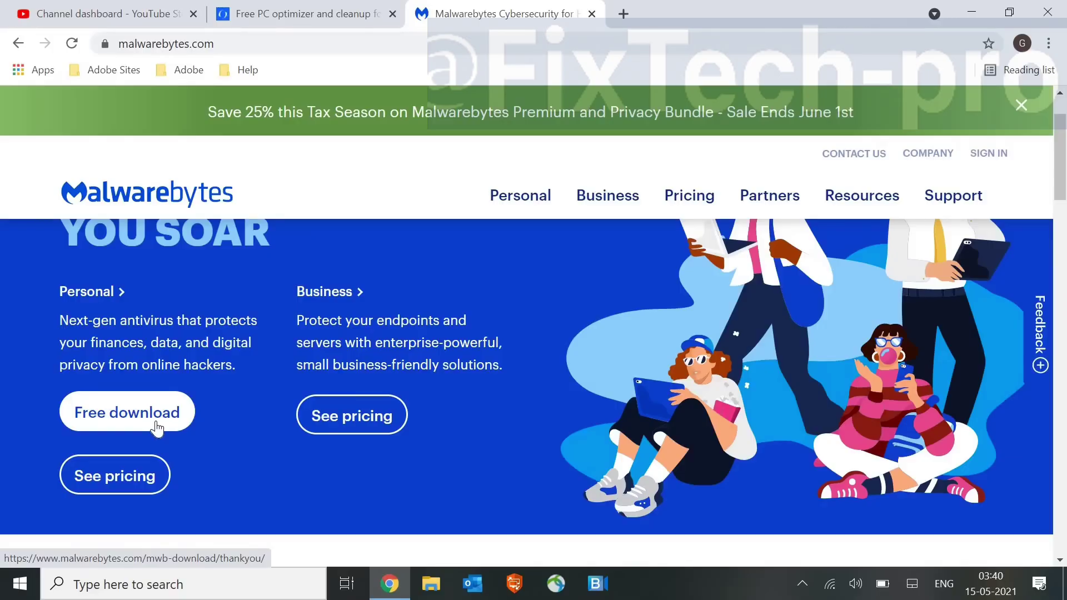
Step: Search 'add or remove programs' to open Apps & features with 38 apps, then minimize Settings for a new Chrome tab
click(97, 589)
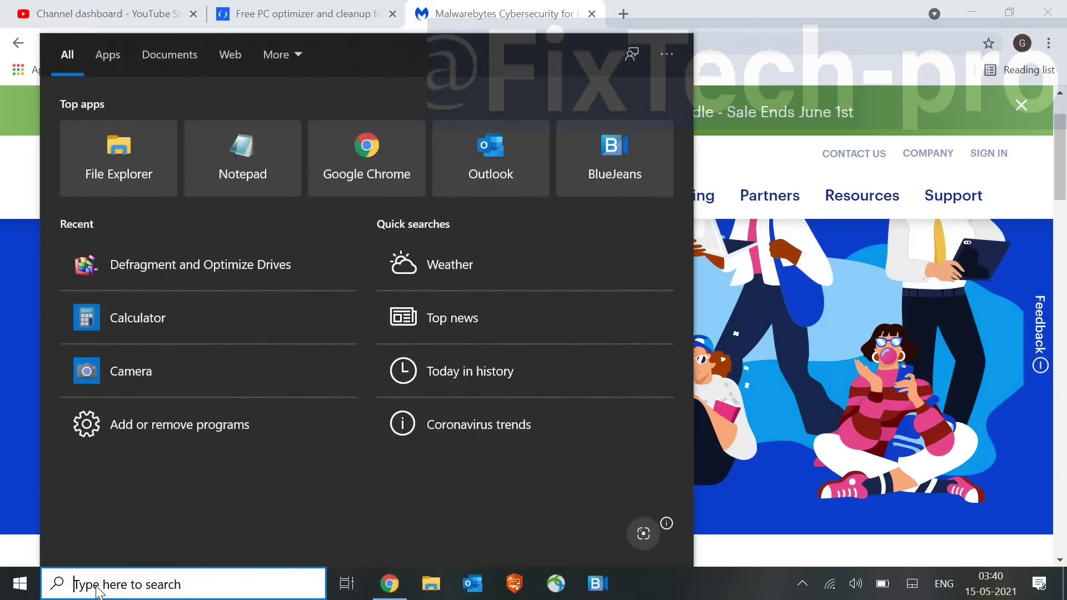
text(add)
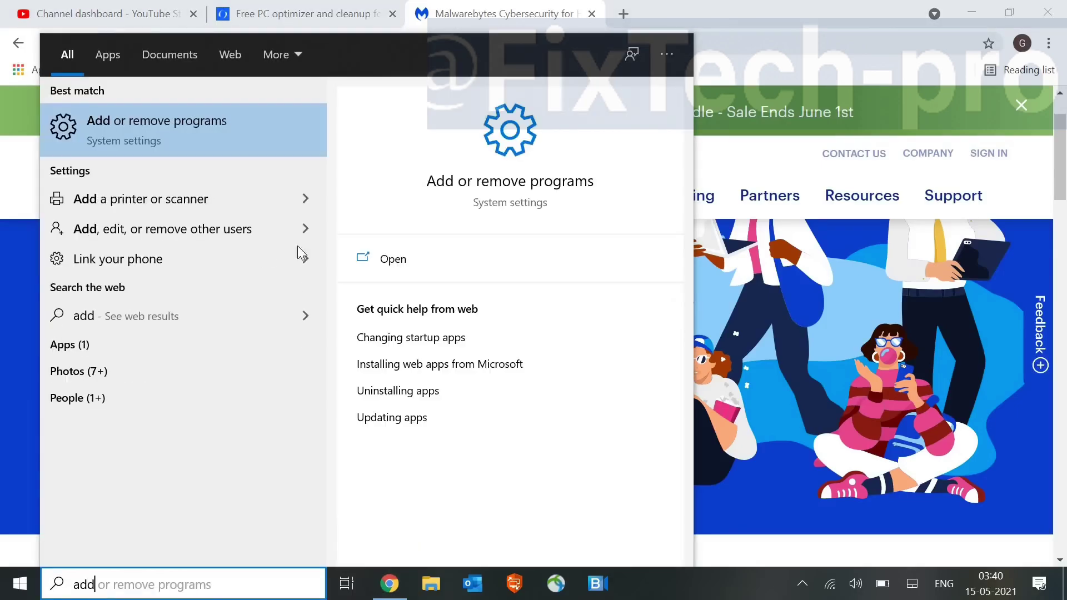
click(206, 129)
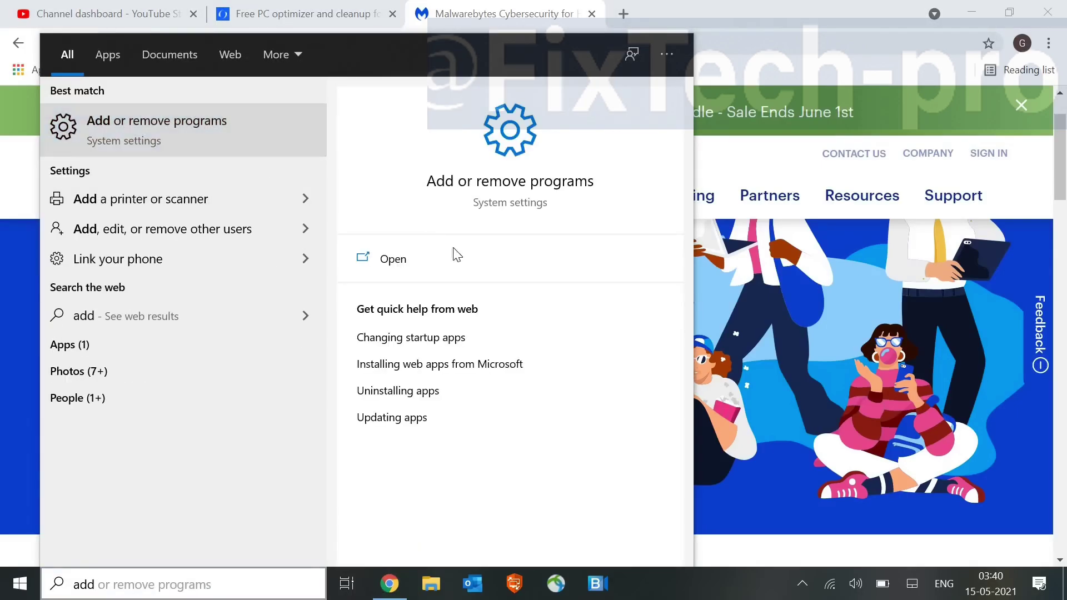
click(533, 266)
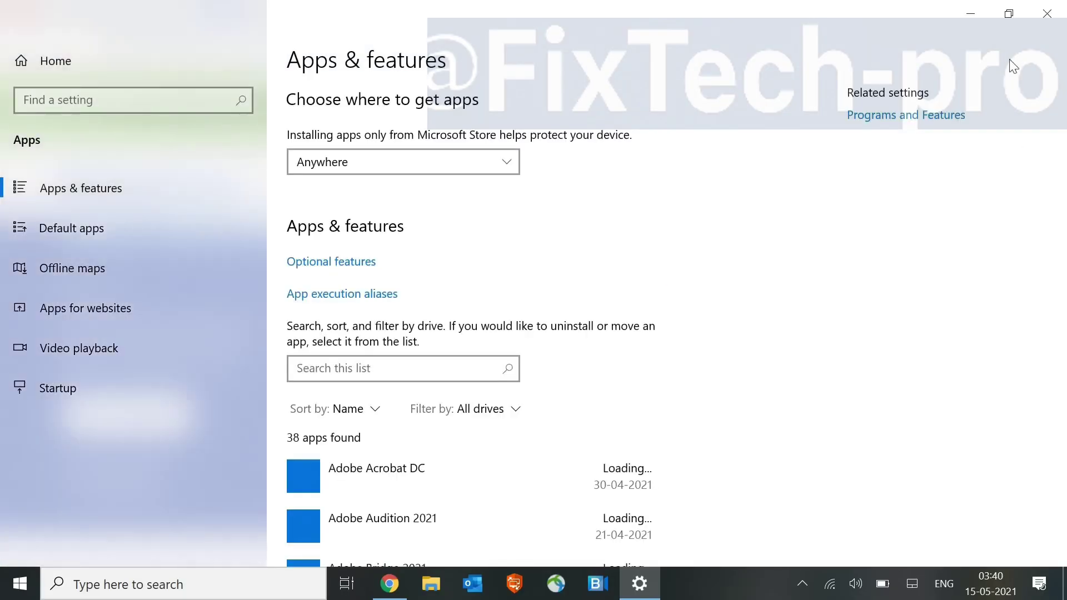
click(970, 15)
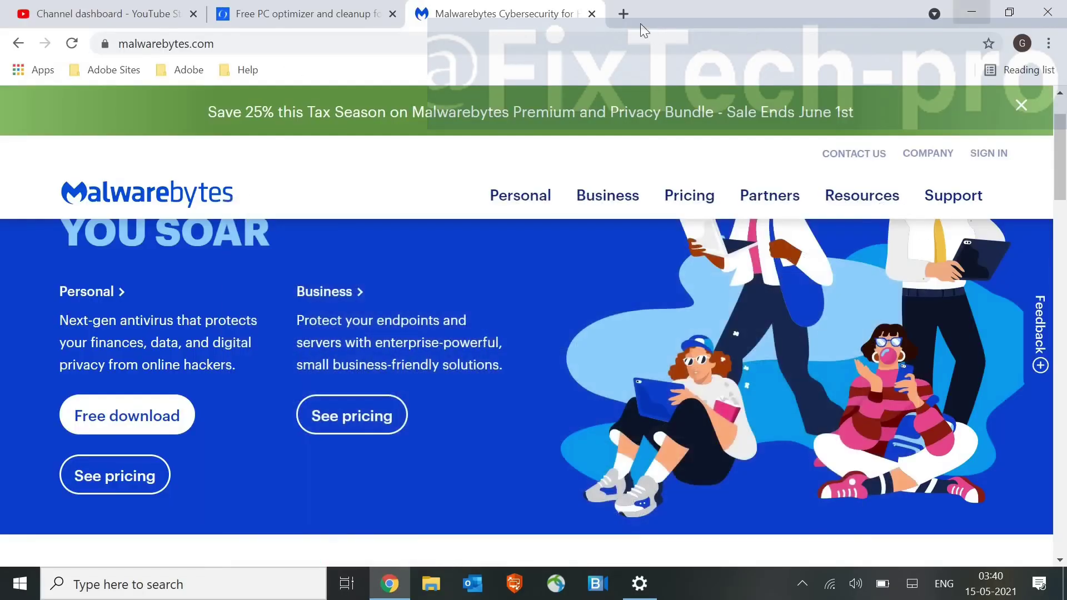
key(ctrl+t)
Step: Google 'superantispyware' and open the official site, scrolling to its Download Free Edition offer
click(601, 43)
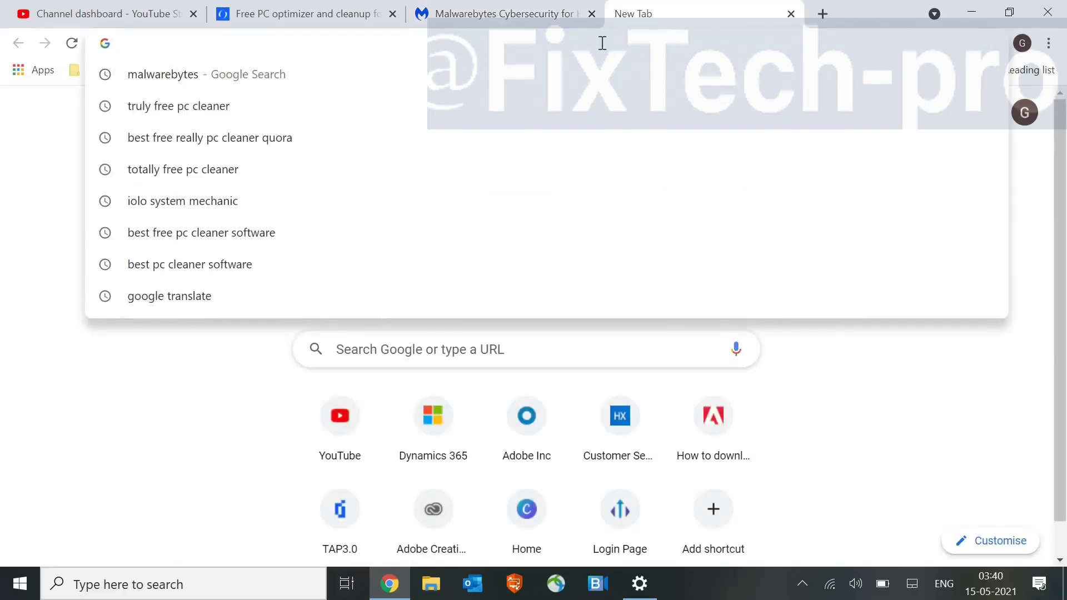
text(sup)
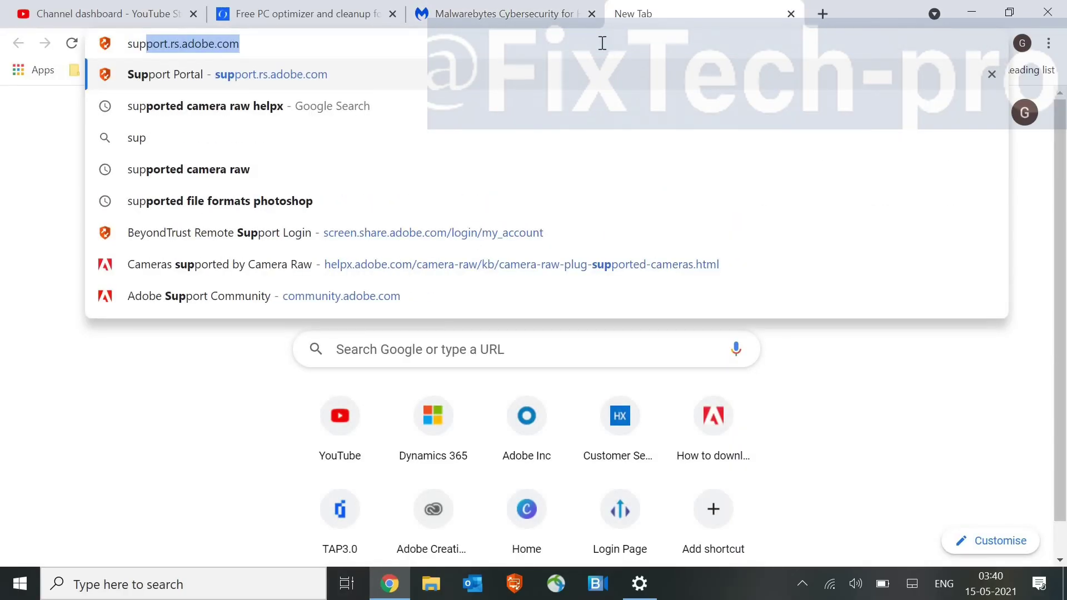
text(er)
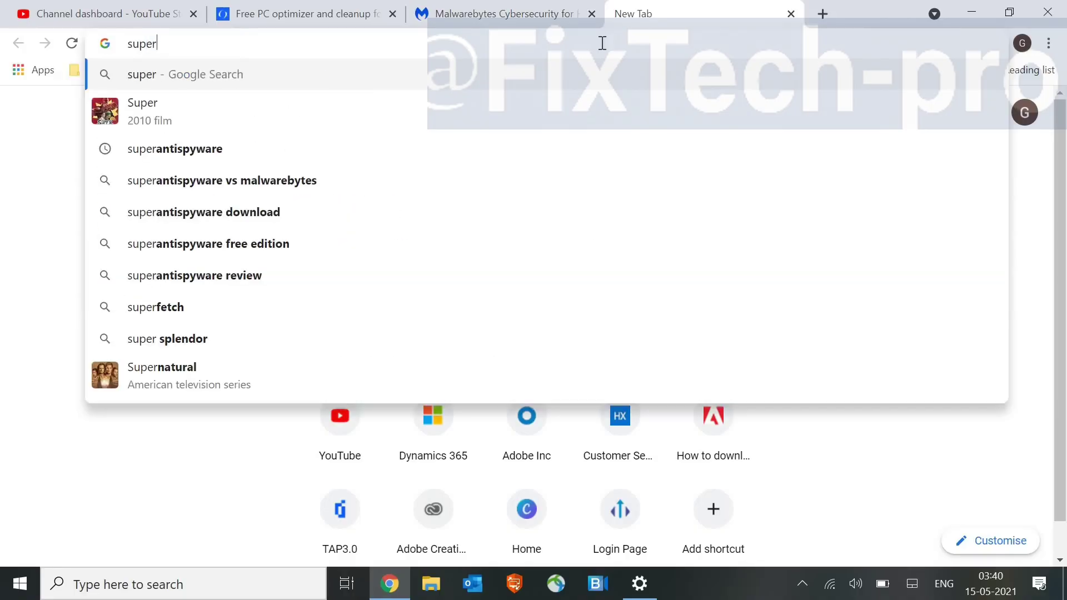
key(Down)
key(Down)
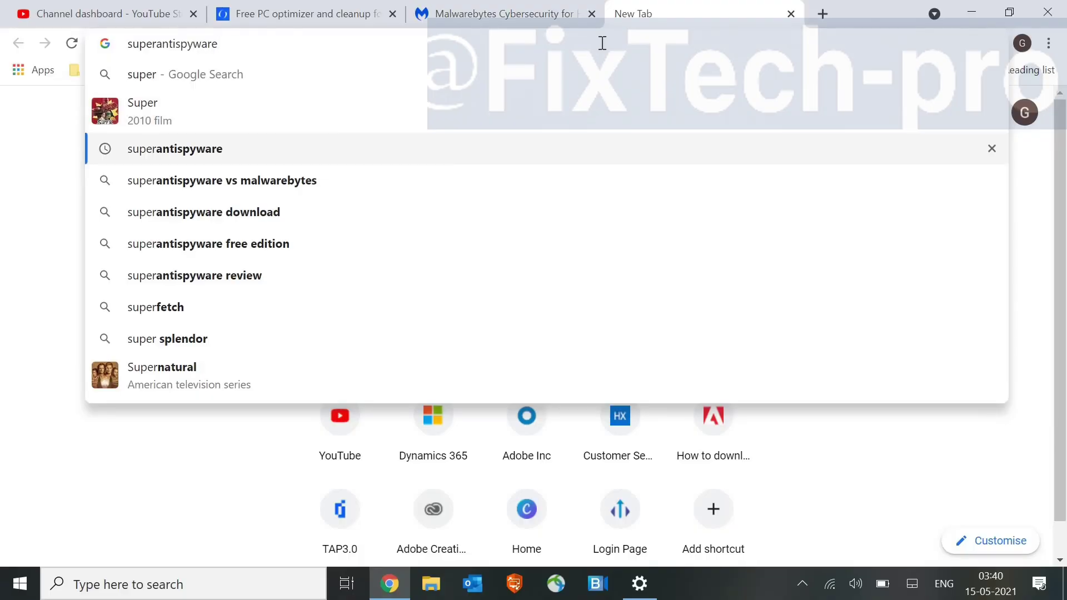
key(Return)
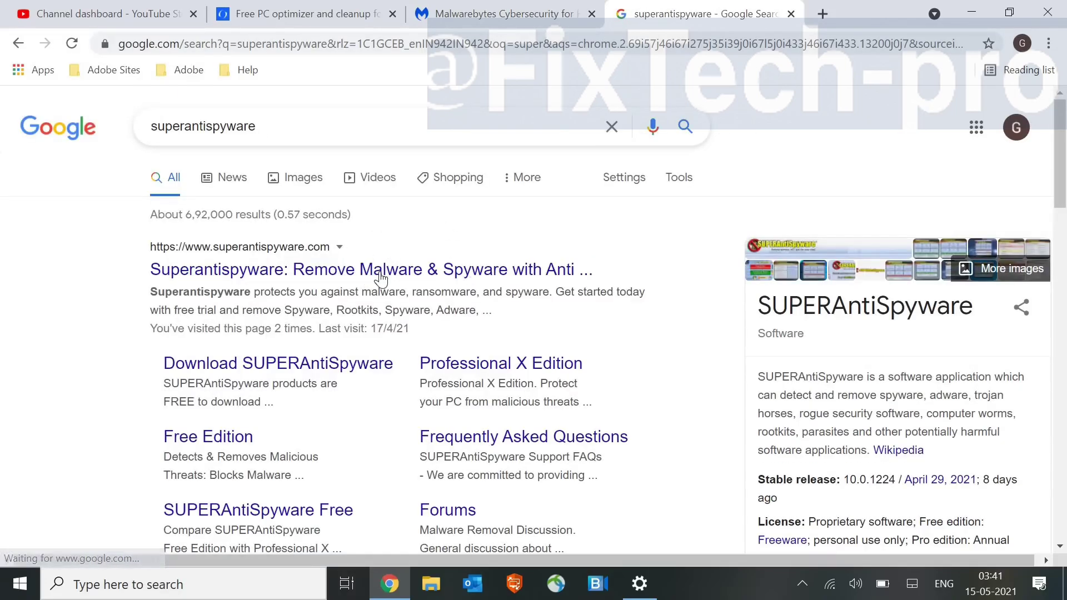
click(380, 272)
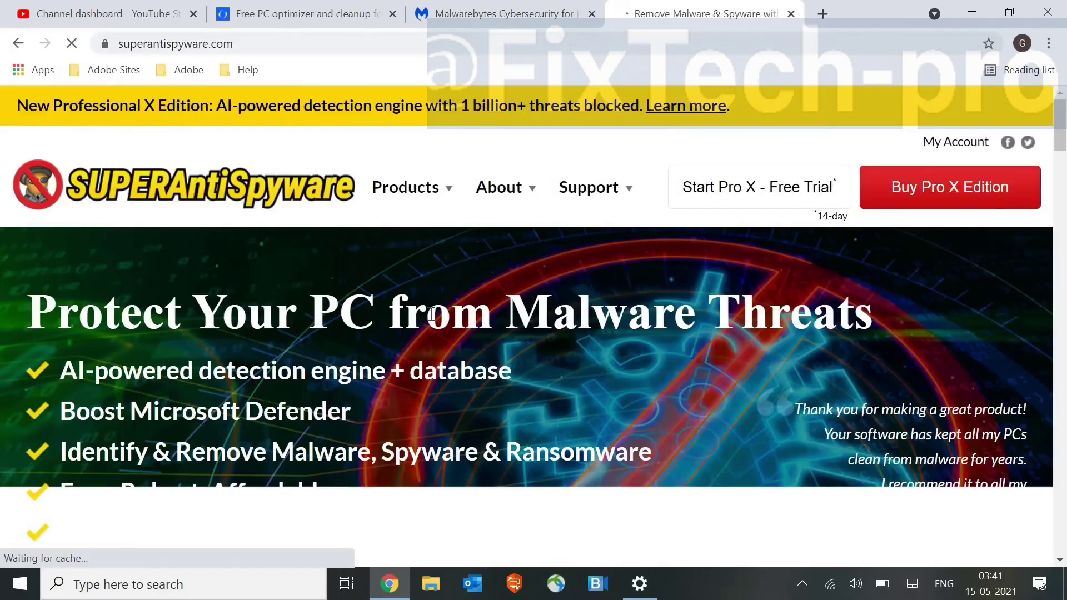
scroll(433, 315, down, 4)
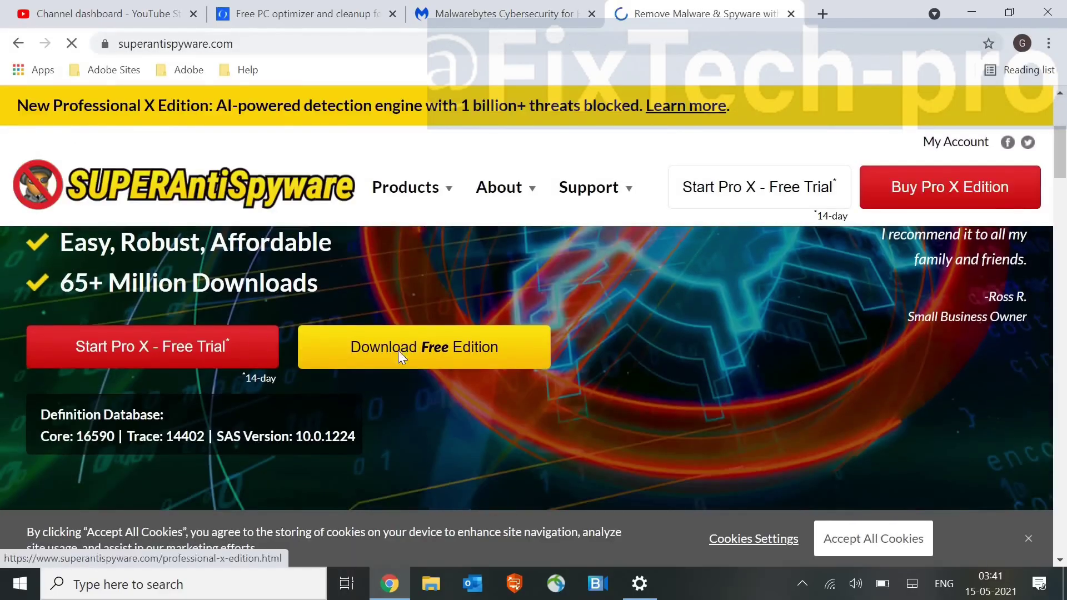